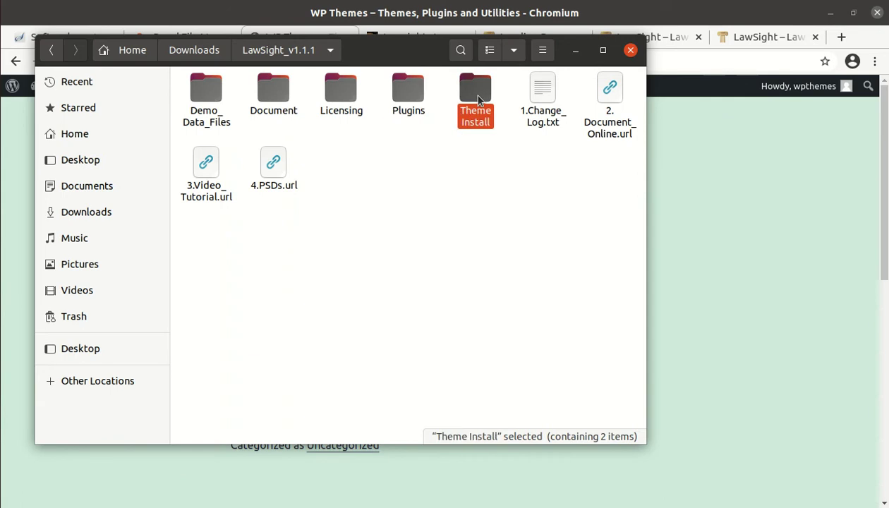
Step: Examine the zip files in the Theme Install folder and the change log file of LawSight_v1.1.1, and minimize the file browser
{"action": "left_click", "coordinate": [199, 114]}
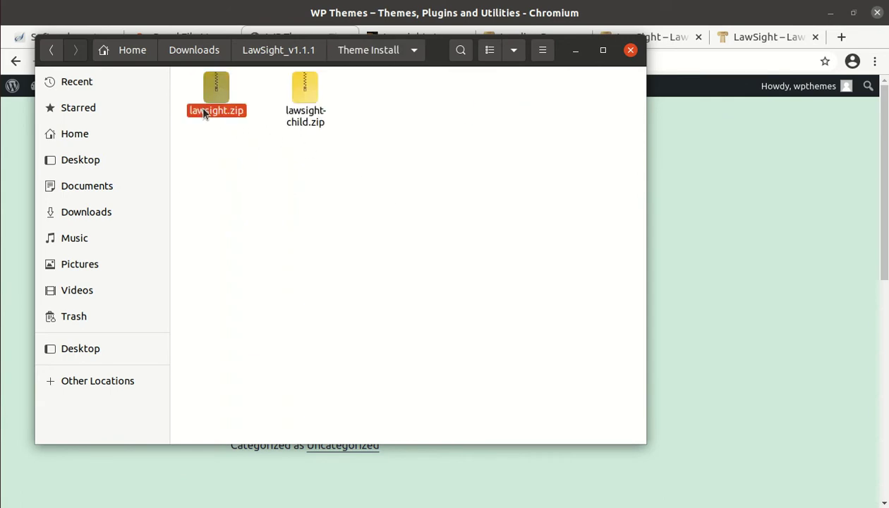
{"action": "left_click", "coordinate": [317, 113]}
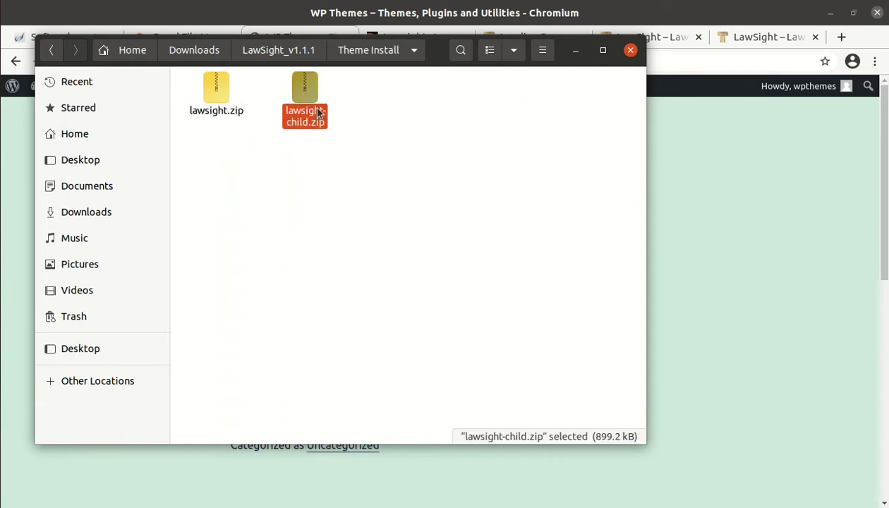
{"action": "left_click", "coordinate": [275, 55]}
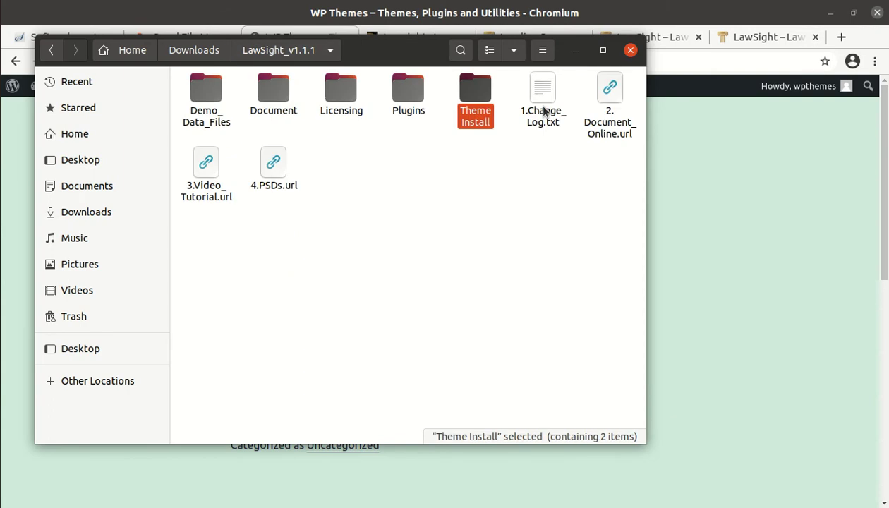
{"action": "left_click", "coordinate": [544, 88]}
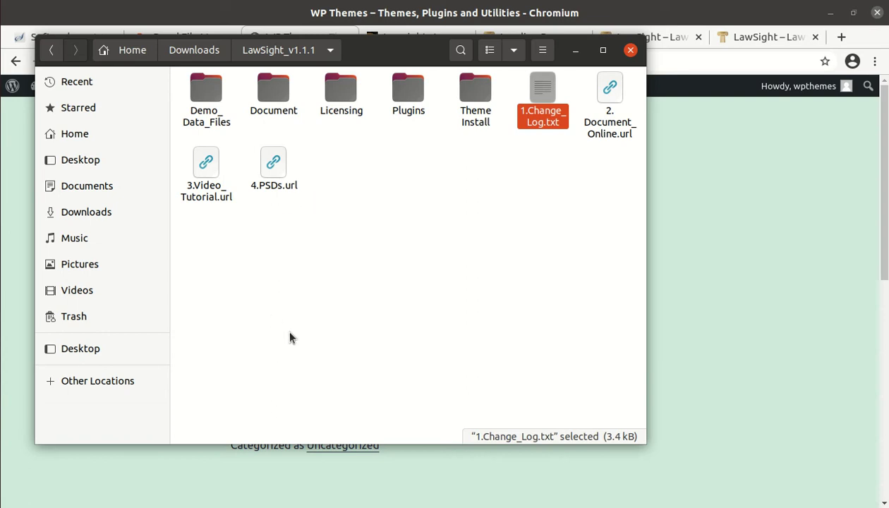
{"action": "left_click", "coordinate": [574, 50]}
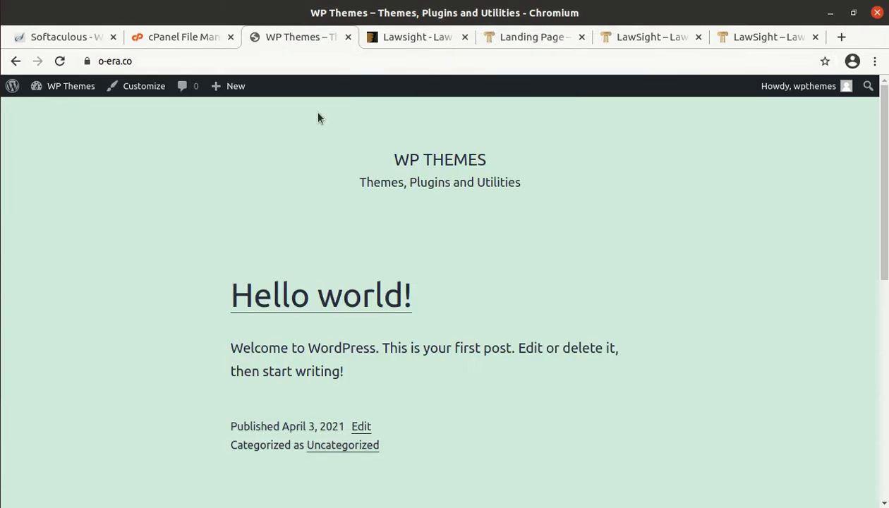
Step: Go to the WordPress site's theme management and open the zip upload form for adding a theme
{"action": "mouse_move", "coordinate": [69, 90]}
{"action": "left_click", "coordinate": [58, 131]}
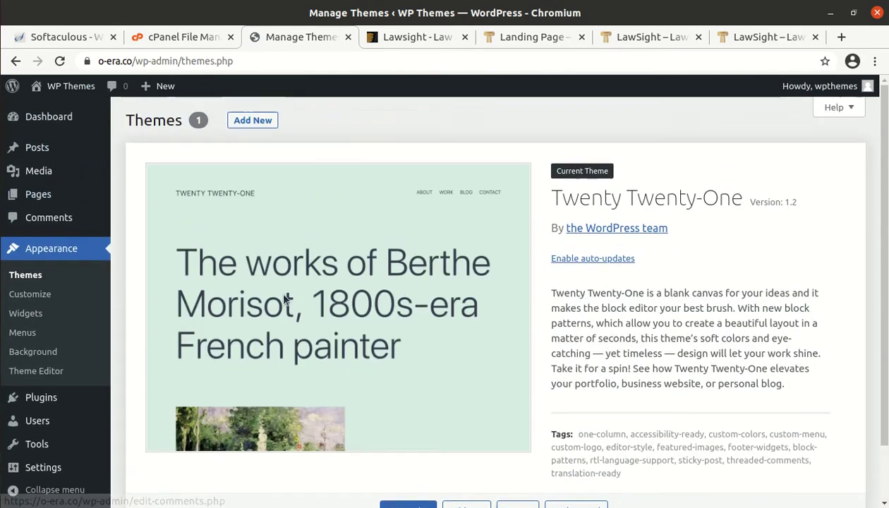
{"action": "left_click", "coordinate": [255, 122]}
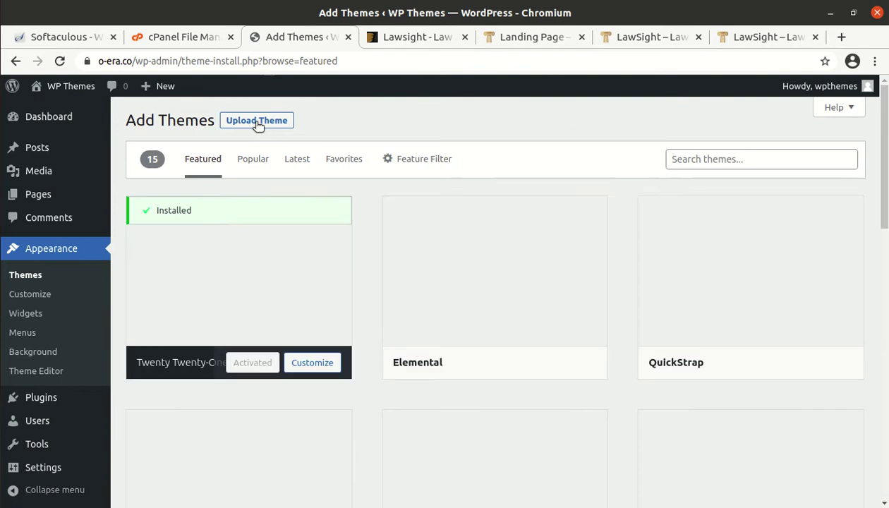
{"action": "left_click", "coordinate": [257, 122]}
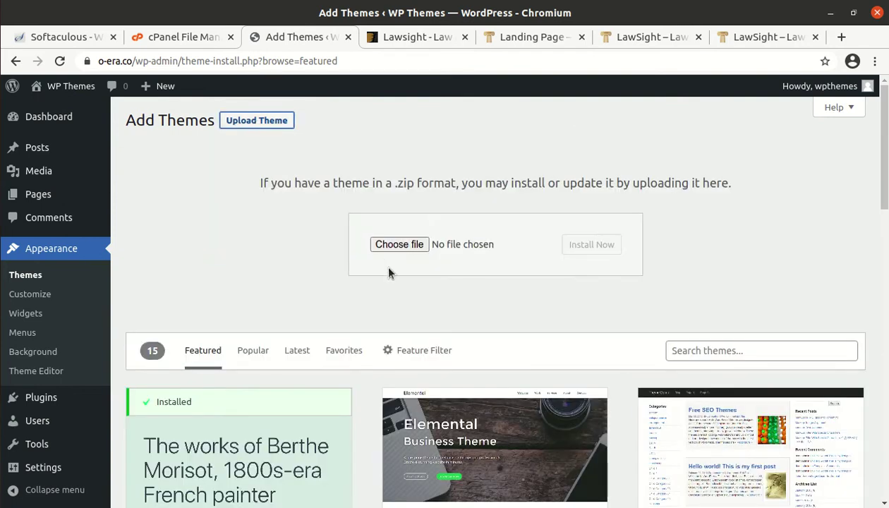
{"action": "left_click", "coordinate": [399, 245]}
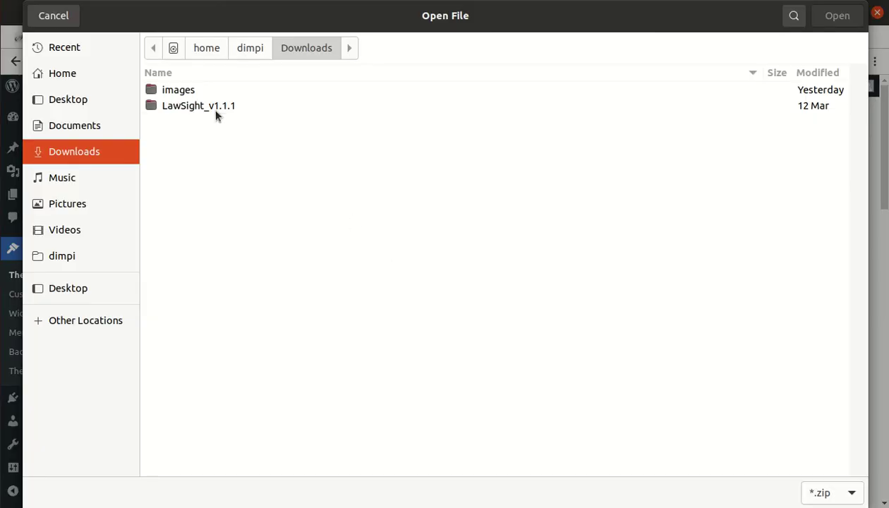
{"action": "double_click", "coordinate": [210, 111]}
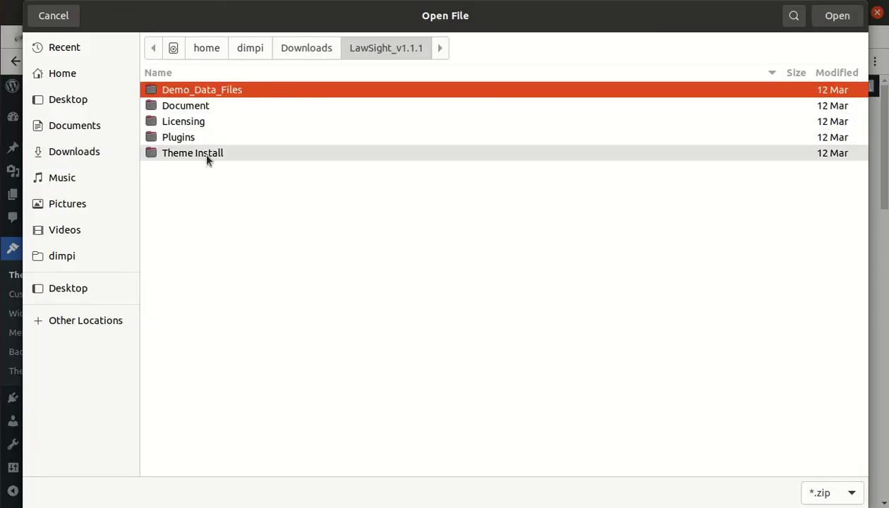
{"action": "double_click", "coordinate": [203, 153]}
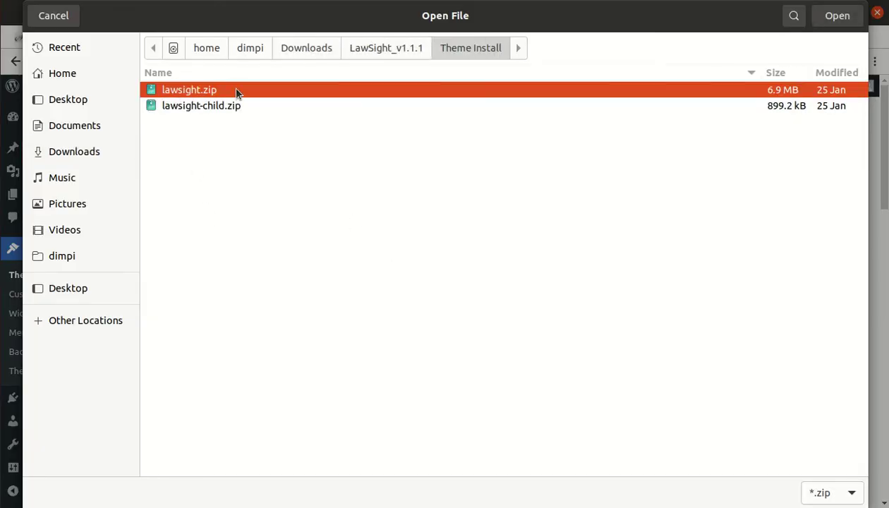
{"action": "left_click", "coordinate": [60, 19]}
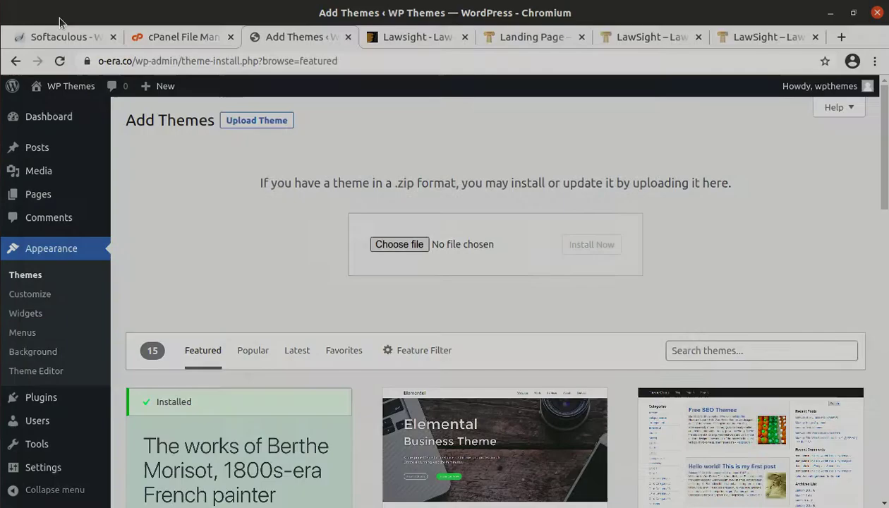
Step: Switch to the cPanel File Manager, upload lawsight.zip from the Theme Install folder to wp-content/themes, and return to that directory
{"action": "left_click", "coordinate": [198, 37]}
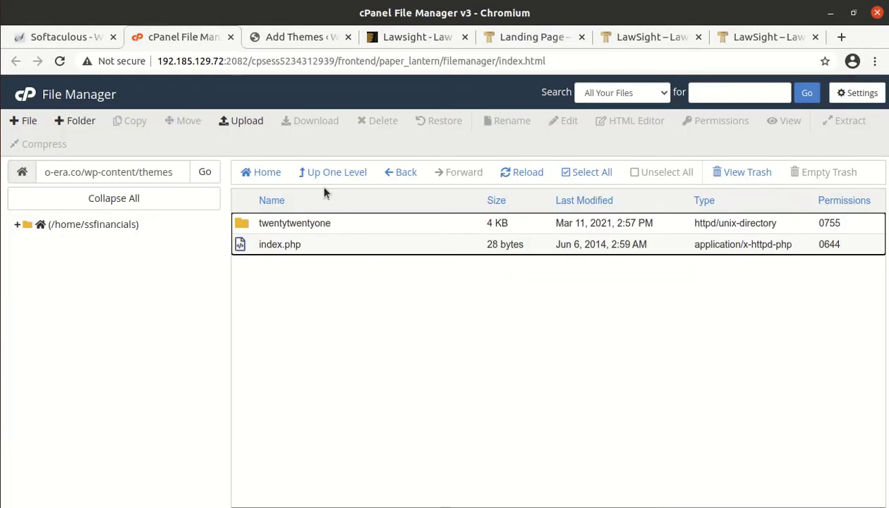
{"action": "left_click", "coordinate": [246, 122]}
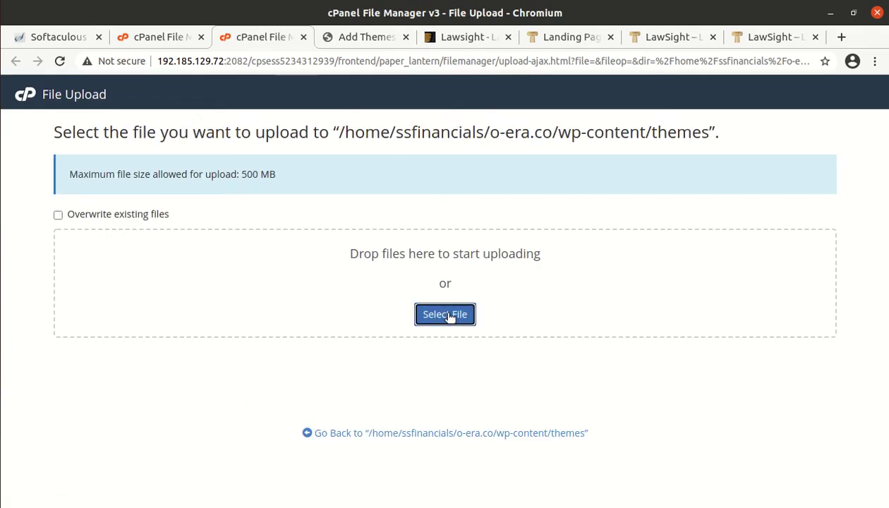
{"action": "left_click", "coordinate": [422, 312]}
{"action": "double_click", "coordinate": [185, 106]}
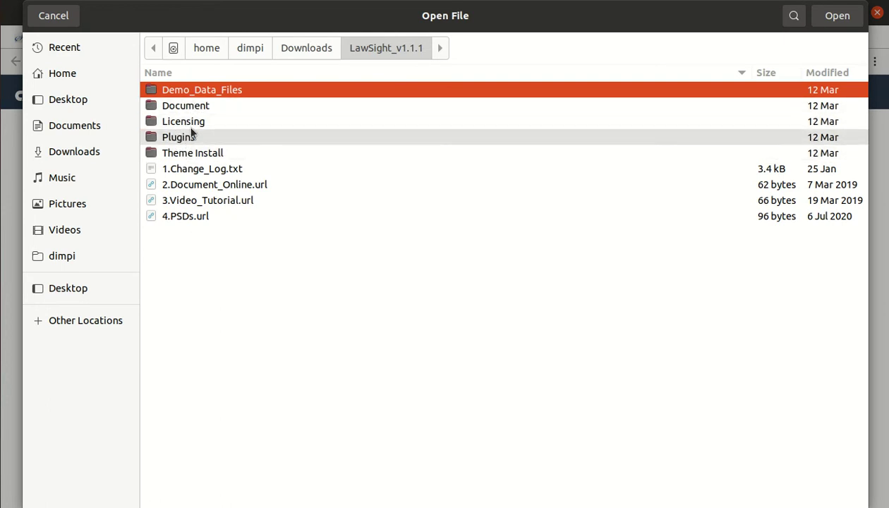
{"action": "double_click", "coordinate": [220, 153]}
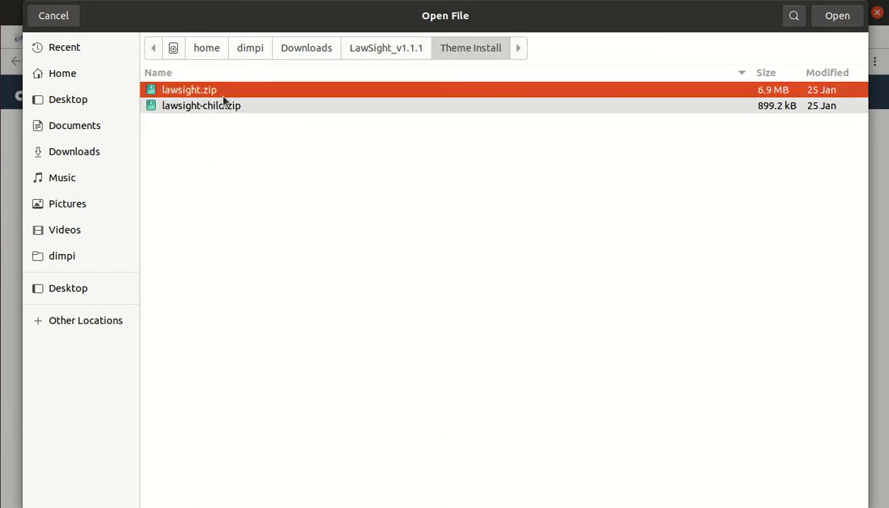
{"action": "left_click", "coordinate": [831, 22]}
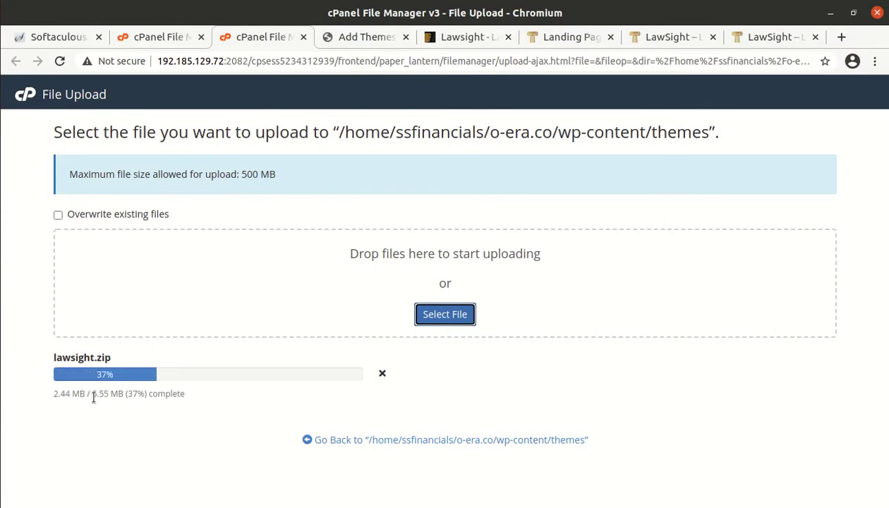
{"action": "left_click_drag", "start_coordinate": [91, 393], "coordinate": [118, 451]}
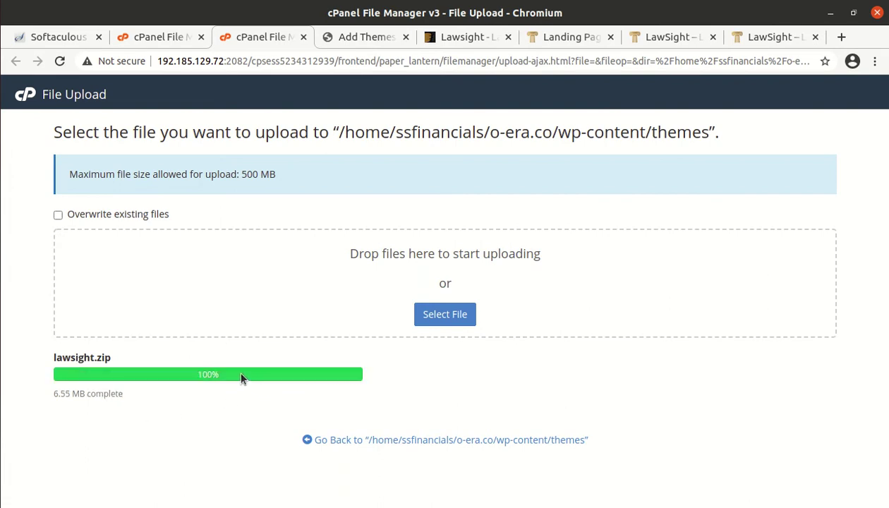
{"action": "left_click_drag", "start_coordinate": [227, 374], "coordinate": [201, 378]}
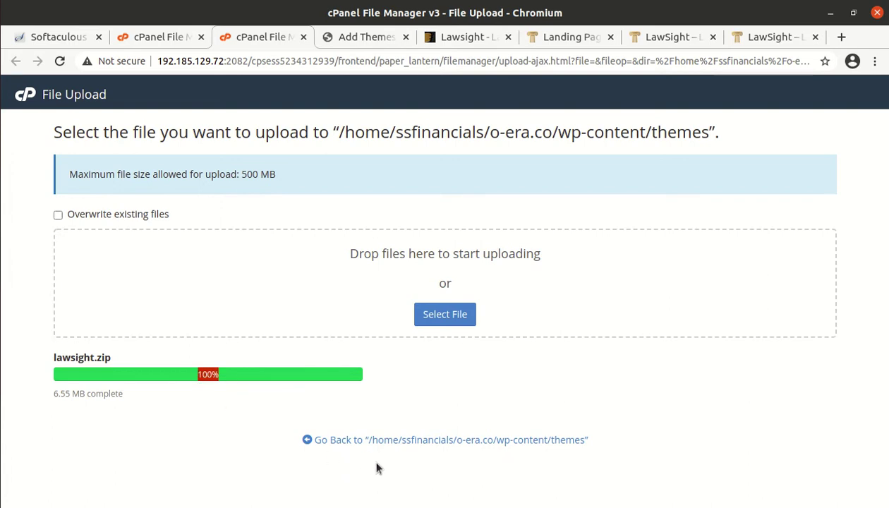
{"action": "left_click", "coordinate": [381, 439]}
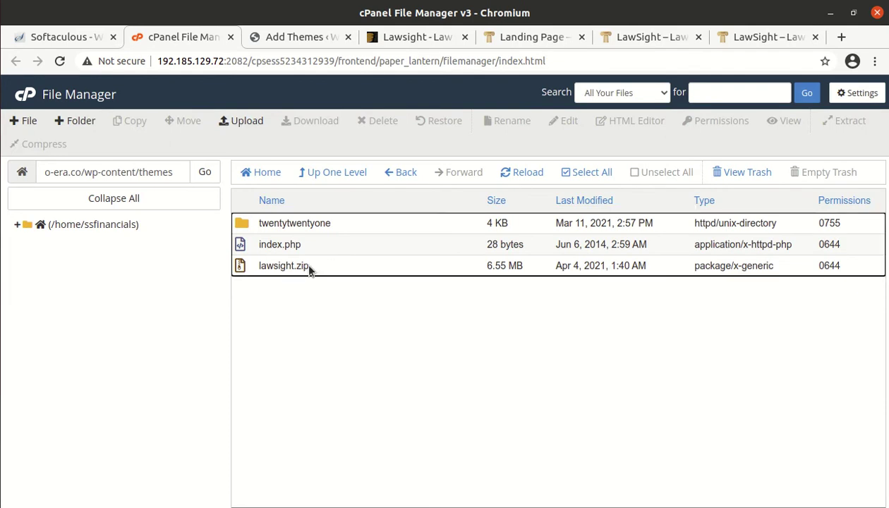
Step: Extract lawsight.zip into /o-era.co/wp-content/themes and reload the file list
{"action": "left_click", "coordinate": [308, 268]}
{"action": "right_click", "coordinate": [308, 268]}
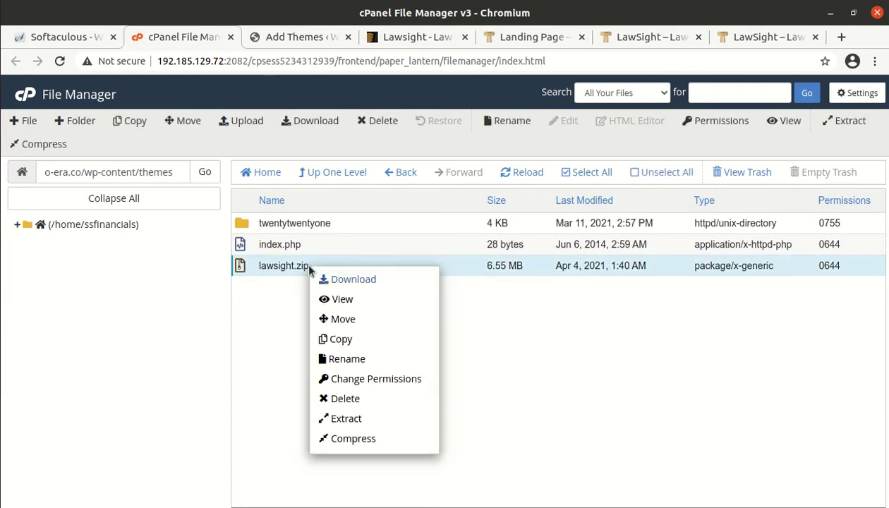
{"action": "left_click", "coordinate": [332, 418]}
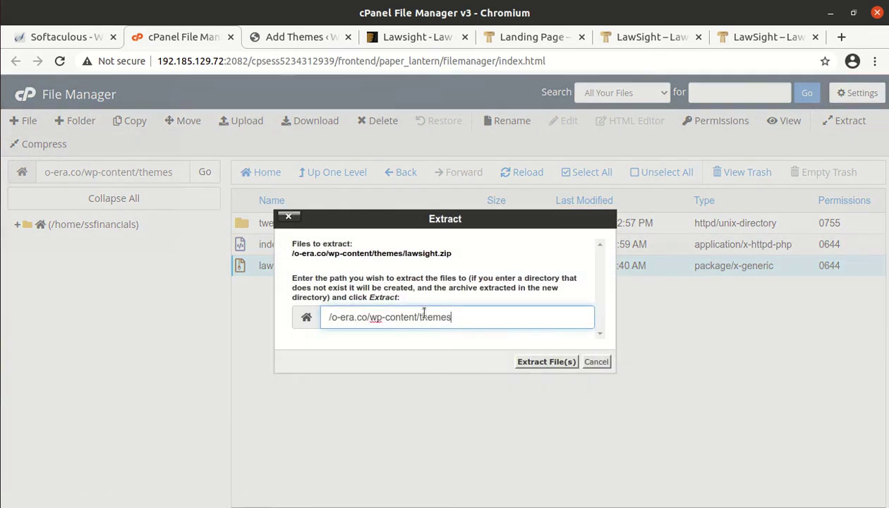
{"action": "left_click", "coordinate": [539, 363]}
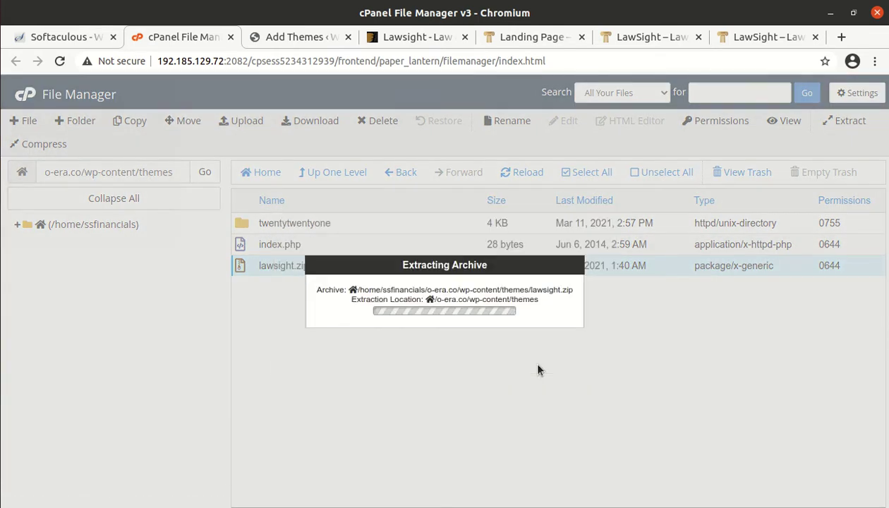
{"action": "left_click", "coordinate": [668, 431]}
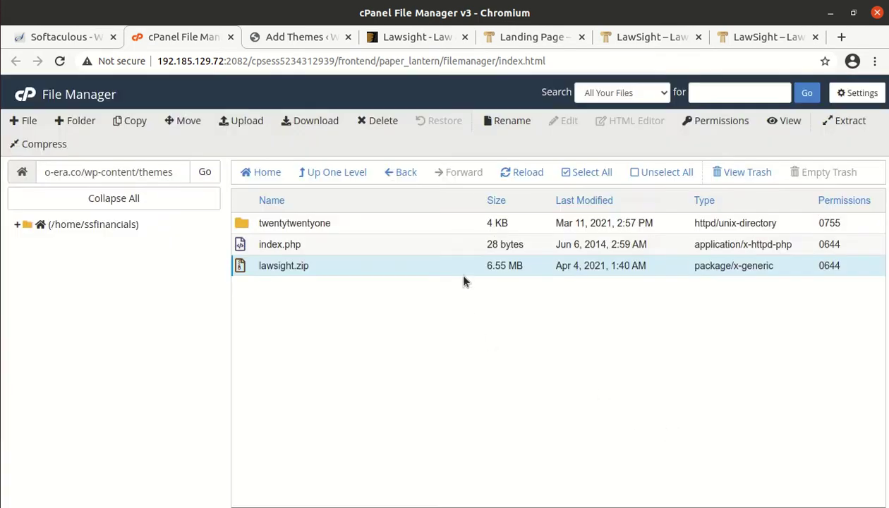
{"action": "left_click", "coordinate": [522, 173]}
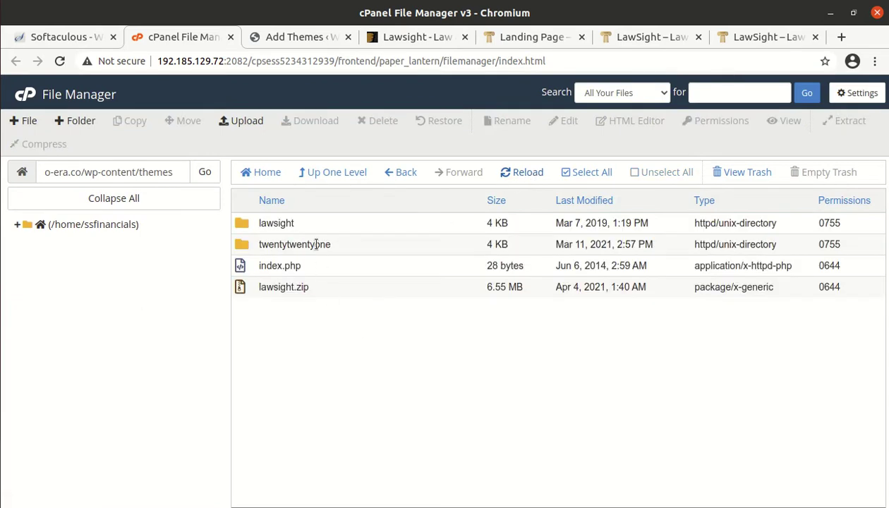
Step: Examine the contents of the extracted lawsight folder and go back up to the themes directory
{"action": "double_click", "coordinate": [311, 225]}
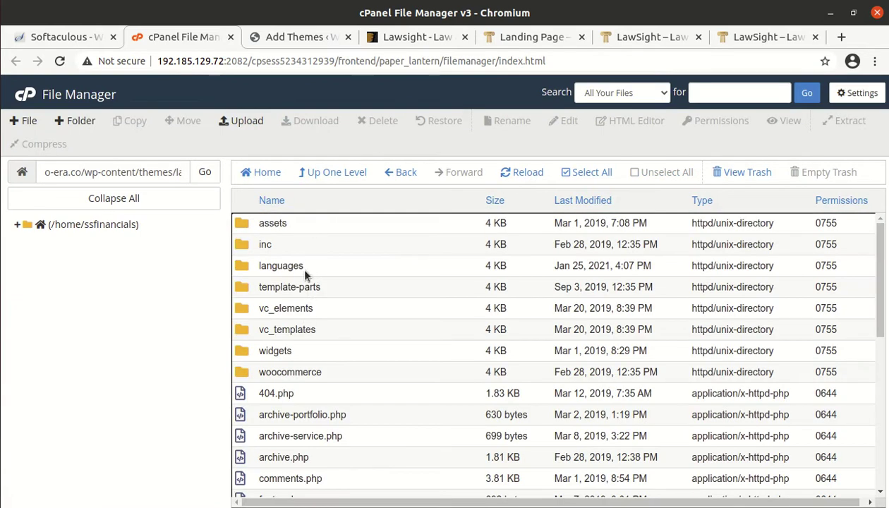
{"action": "scroll", "coordinate": [324, 302], "scroll_direction": "down", "scroll_amount": 5}
{"action": "scroll", "coordinate": [327, 261], "scroll_direction": "up", "scroll_amount": 5}
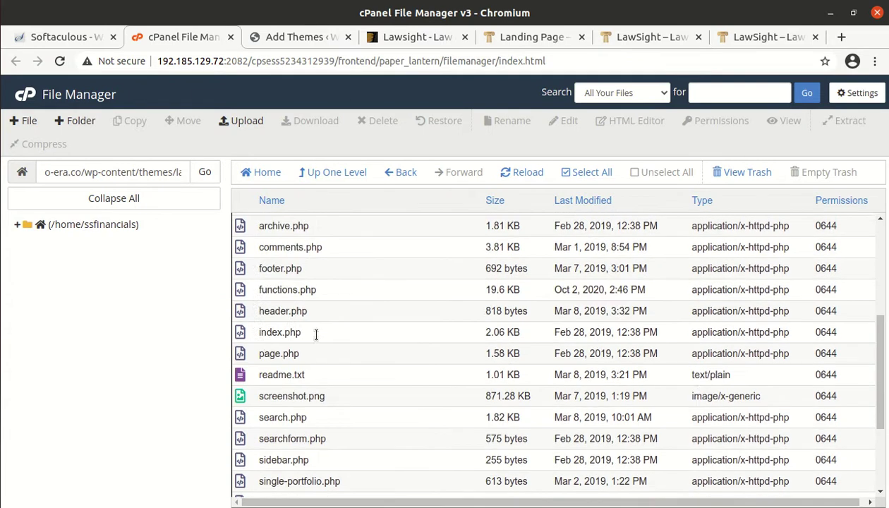
{"action": "scroll", "coordinate": [326, 260], "scroll_direction": "up", "scroll_amount": 1}
{"action": "left_click", "coordinate": [323, 173]}
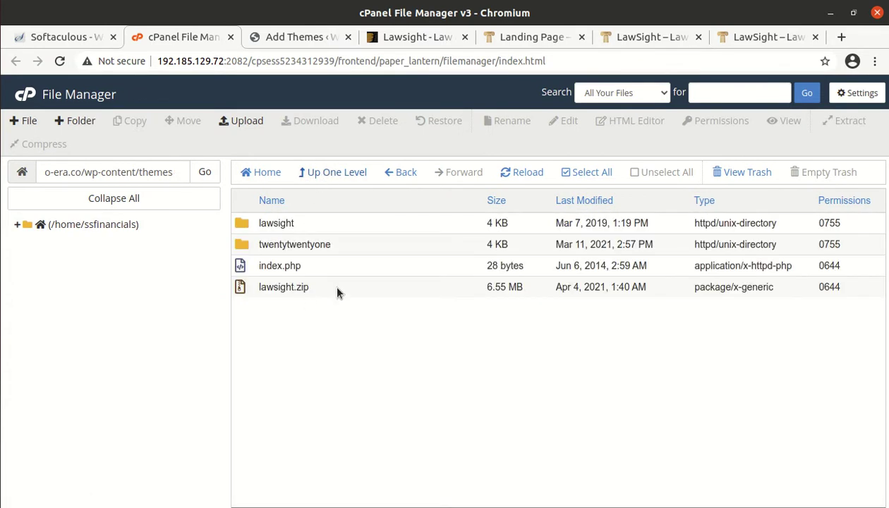
Step: Delete the lawsight.zip archive from the themes directory
{"action": "left_click", "coordinate": [281, 296]}
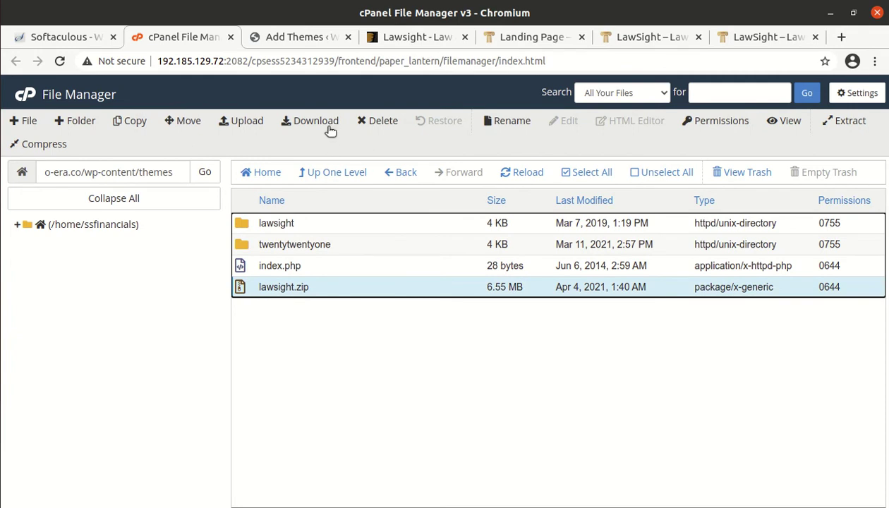
{"action": "left_click", "coordinate": [374, 121]}
{"action": "left_click", "coordinate": [303, 297]}
{"action": "left_click", "coordinate": [560, 335]}
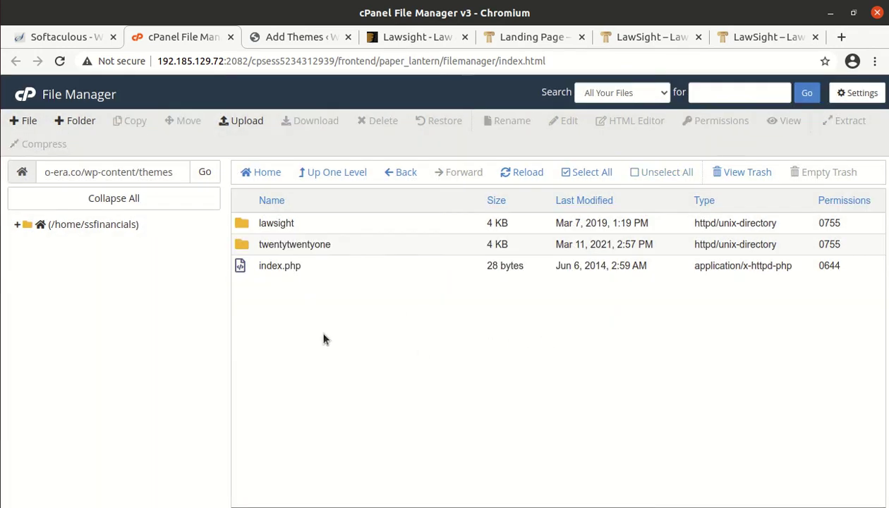
Step: Switch back to the WordPress admin and open the installed themes list to check the LawSight theme
{"action": "left_click", "coordinate": [304, 37]}
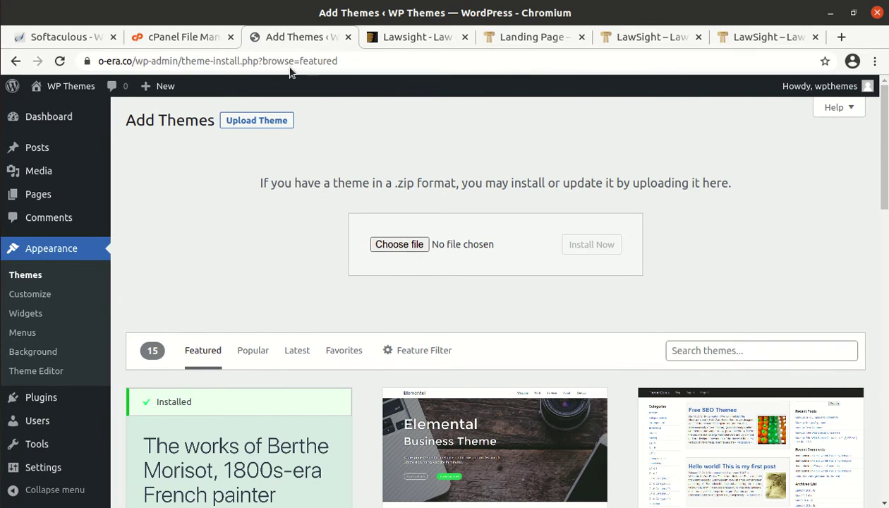
{"action": "left_click", "coordinate": [175, 38]}
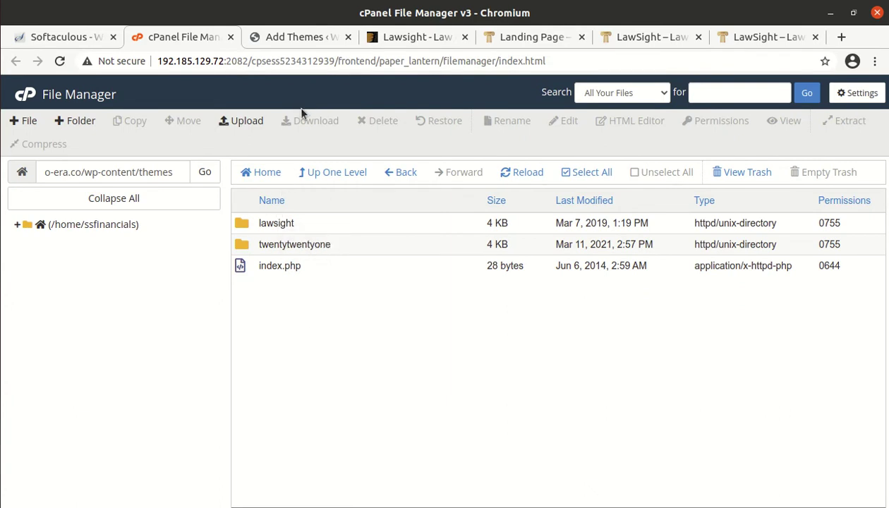
{"action": "left_click", "coordinate": [289, 42]}
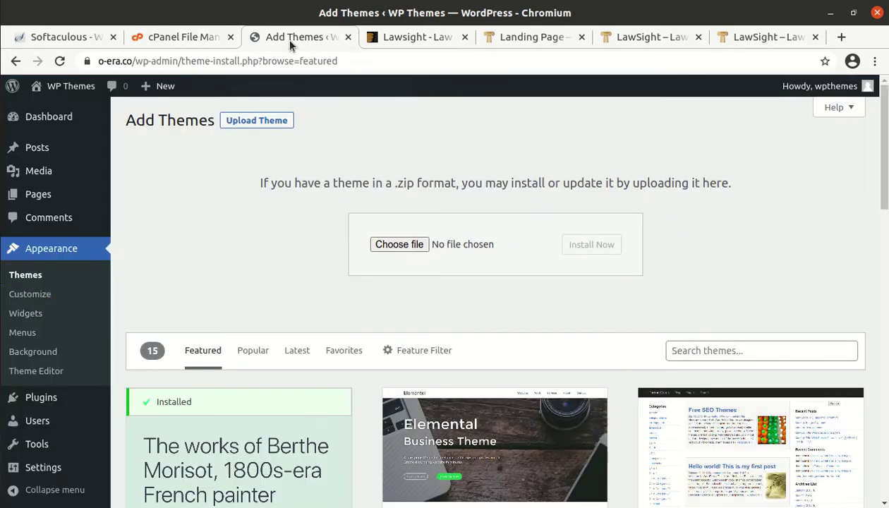
{"action": "left_click", "coordinate": [21, 275]}
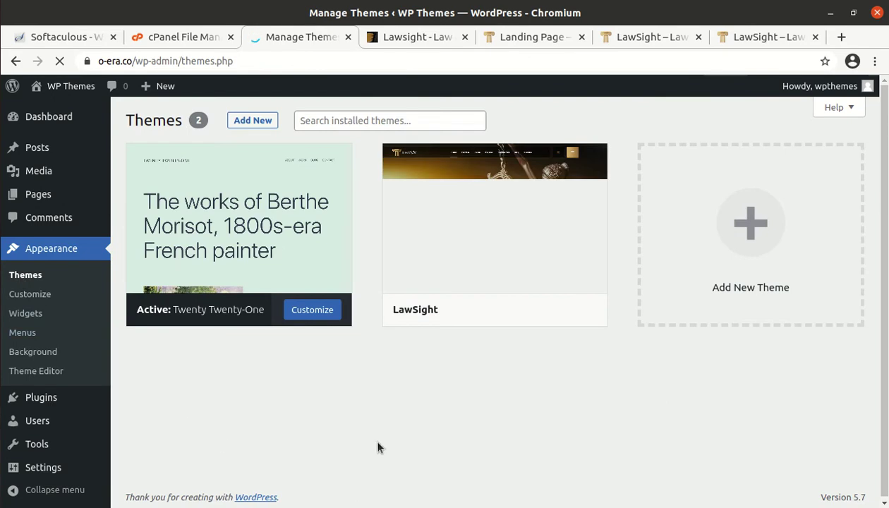
{"action": "mouse_move", "coordinate": [486, 229]}
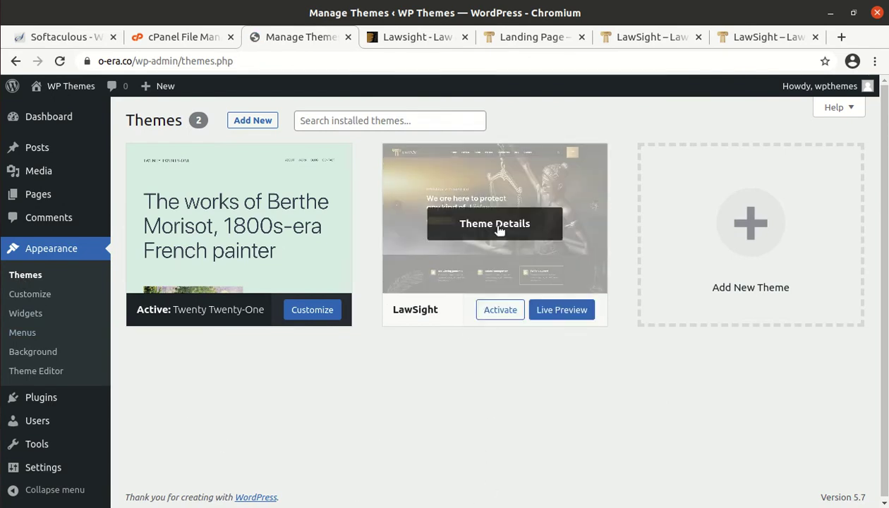
Step: Open the LawSight theme's details, check its name and version, and activate the theme
{"action": "left_click", "coordinate": [499, 231]}
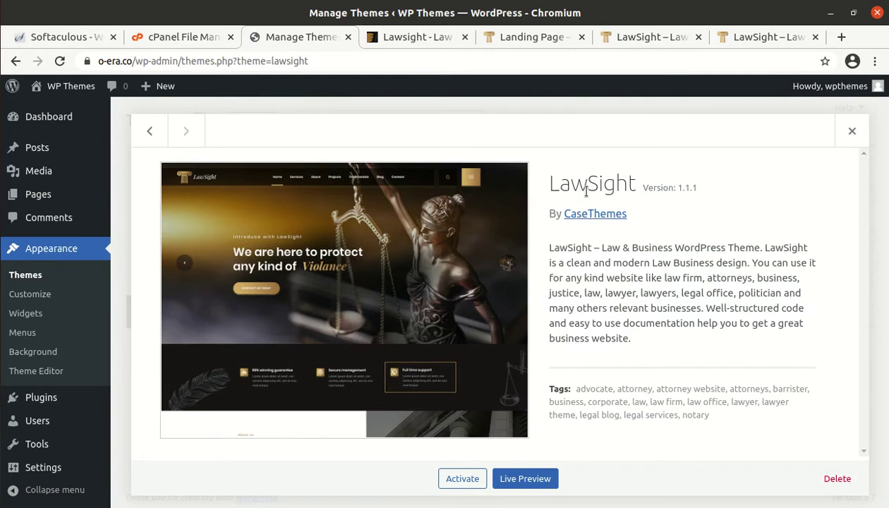
{"action": "left_click_drag", "start_coordinate": [545, 185], "coordinate": [707, 192]}
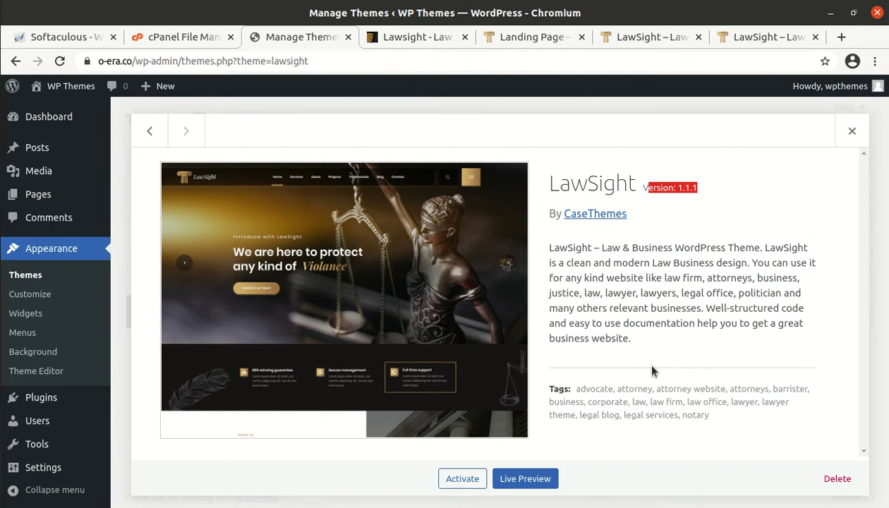
{"action": "left_click", "coordinate": [456, 486]}
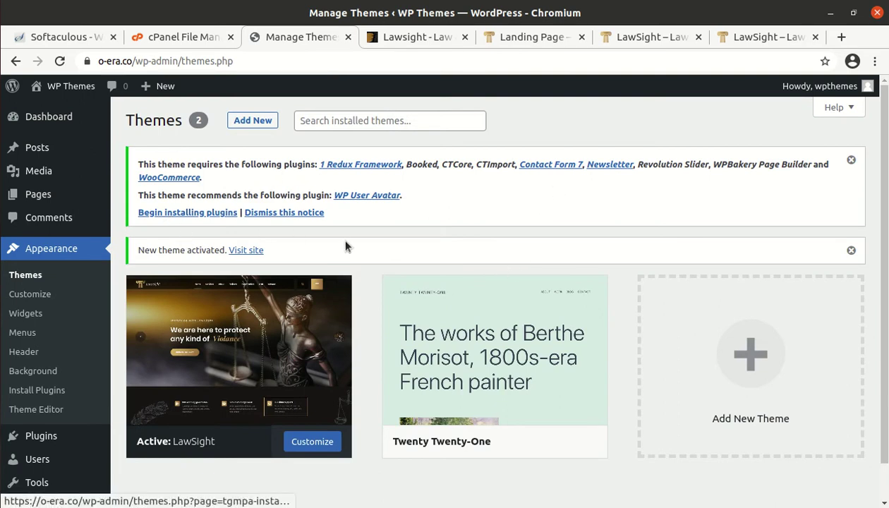
Step: Open the installer for the plugins LawSight requires and review the full list of plugins to install
{"action": "scroll", "coordinate": [494, 263], "scroll_direction": "down", "scroll_amount": 1}
{"action": "scroll", "coordinate": [494, 282], "scroll_direction": "up", "scroll_amount": 1}
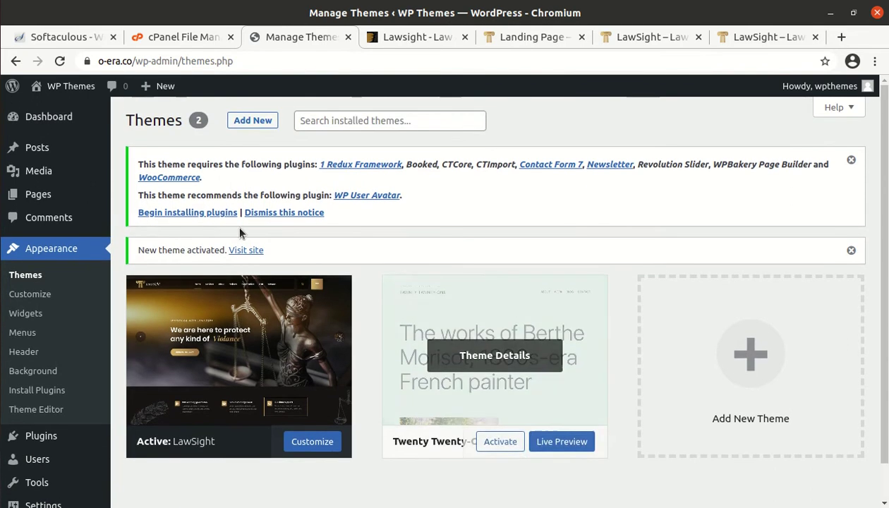
{"action": "left_click", "coordinate": [176, 214]}
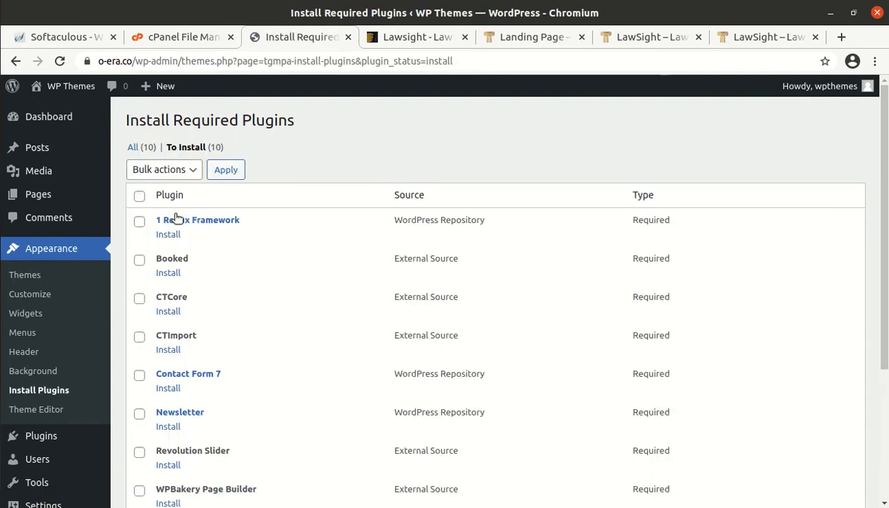
{"action": "scroll", "coordinate": [325, 307], "scroll_direction": "down", "scroll_amount": 5}
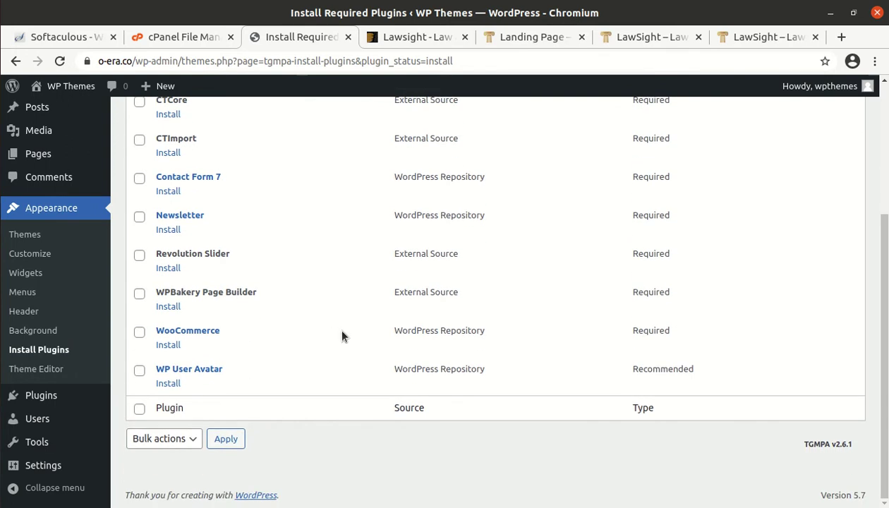
{"action": "scroll", "coordinate": [341, 336], "scroll_direction": "up", "scroll_amount": 5}
{"action": "scroll", "coordinate": [612, 294], "scroll_direction": "down", "scroll_amount": 4}
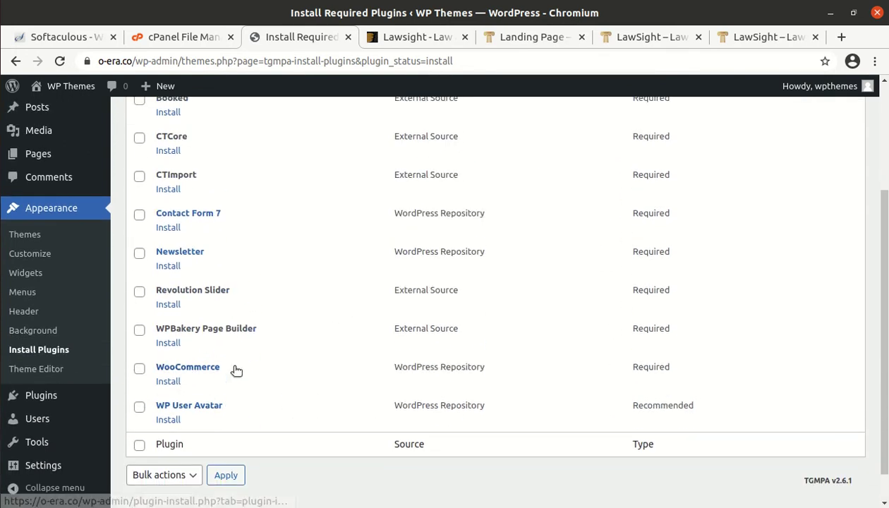
{"action": "left_click_drag", "start_coordinate": [232, 366], "coordinate": [157, 367]}
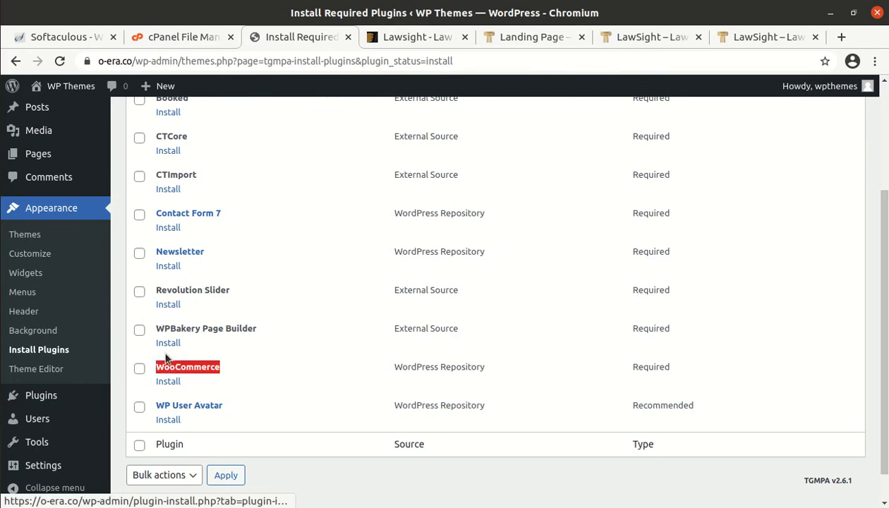
{"action": "scroll", "coordinate": [253, 336], "scroll_direction": "up", "scroll_amount": 1}
{"action": "scroll", "coordinate": [256, 342], "scroll_direction": "up", "scroll_amount": 2}
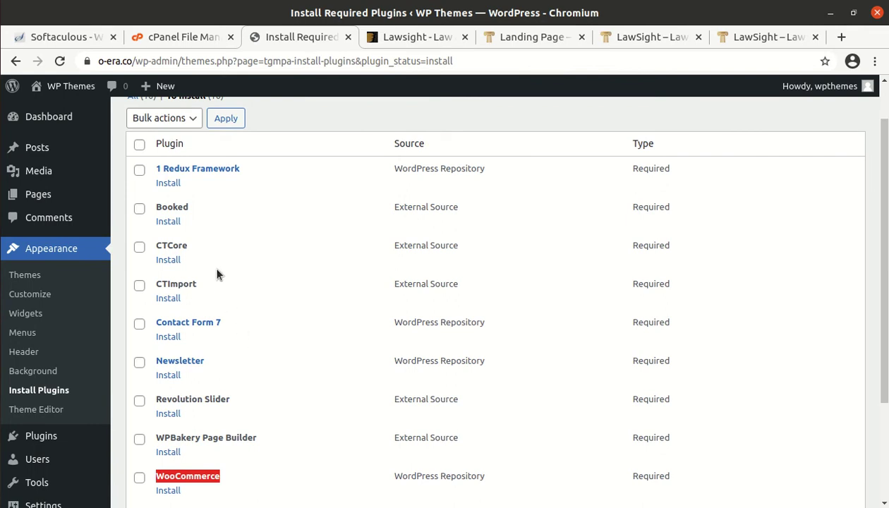
{"action": "scroll", "coordinate": [301, 318], "scroll_direction": "up", "scroll_amount": 1}
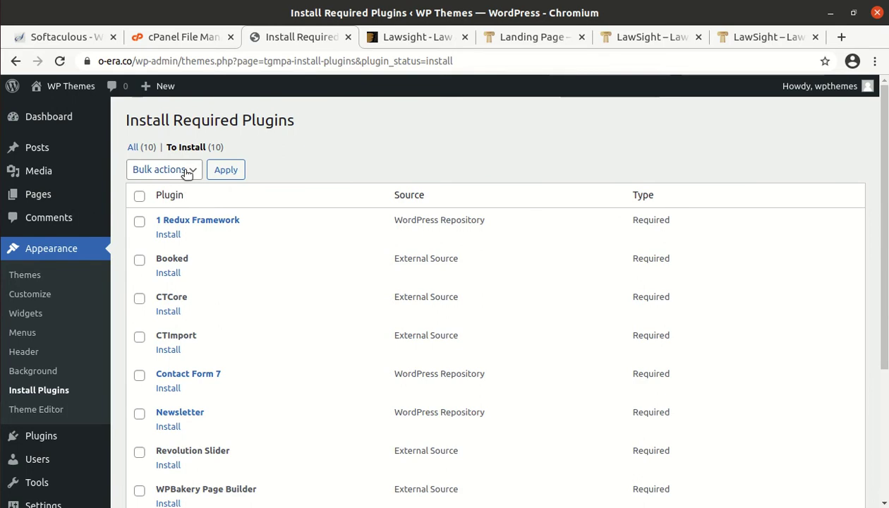
Step: Bulk-install all the listed plugins, from 1 Redux Framework to WP User Avatar, and check the installation progress
{"action": "left_click", "coordinate": [139, 198]}
{"action": "left_click", "coordinate": [177, 170]}
{"action": "left_click", "coordinate": [172, 200]}
{"action": "left_click", "coordinate": [224, 171]}
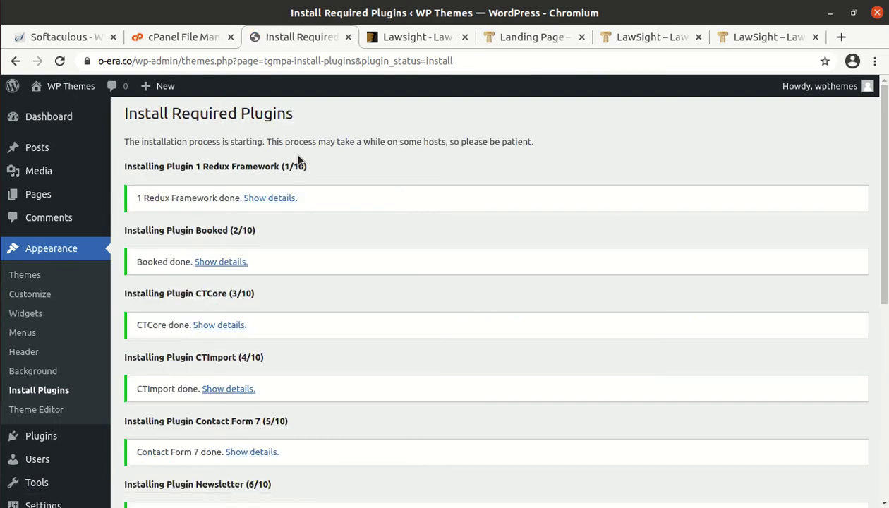
{"action": "scroll", "coordinate": [281, 265], "scroll_direction": "down", "scroll_amount": 5}
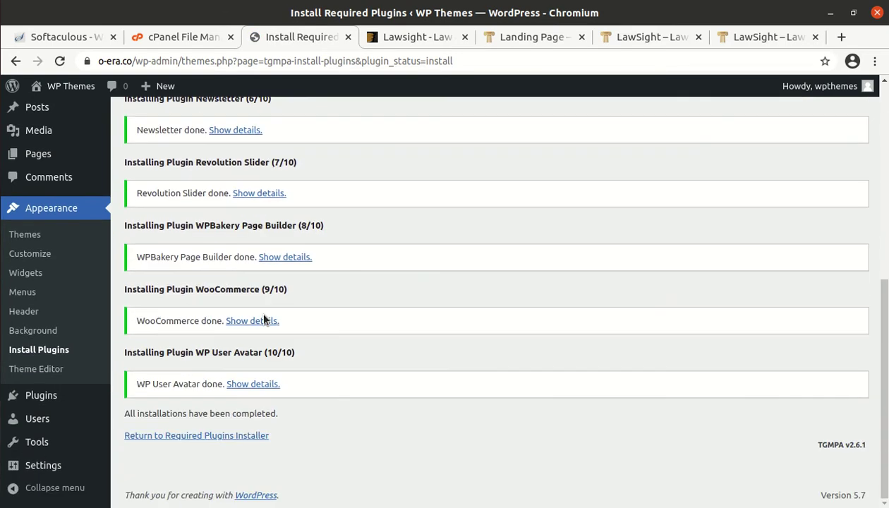
Step: Return to the required plugins list and bulk-activate all the installed plugins
{"action": "left_click", "coordinate": [165, 437]}
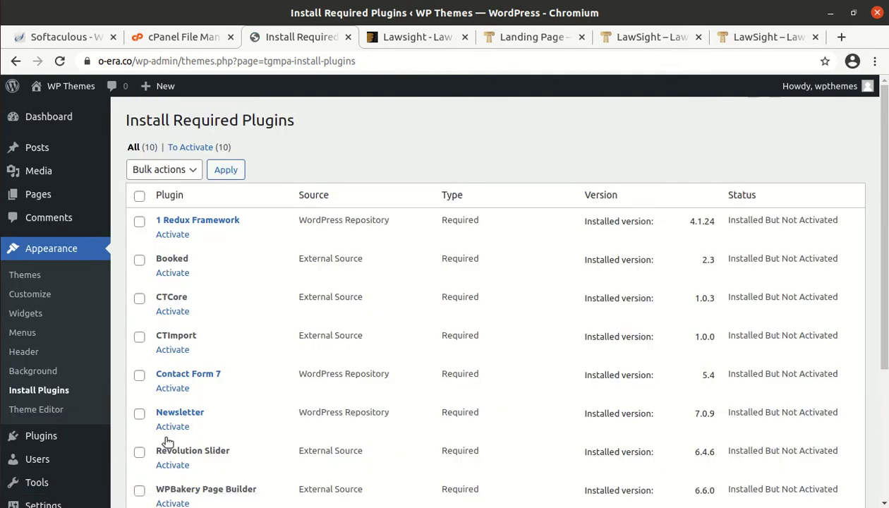
{"action": "left_click", "coordinate": [141, 197]}
{"action": "left_click", "coordinate": [180, 169]}
{"action": "left_click", "coordinate": [166, 221]}
{"action": "left_click", "coordinate": [239, 171]}
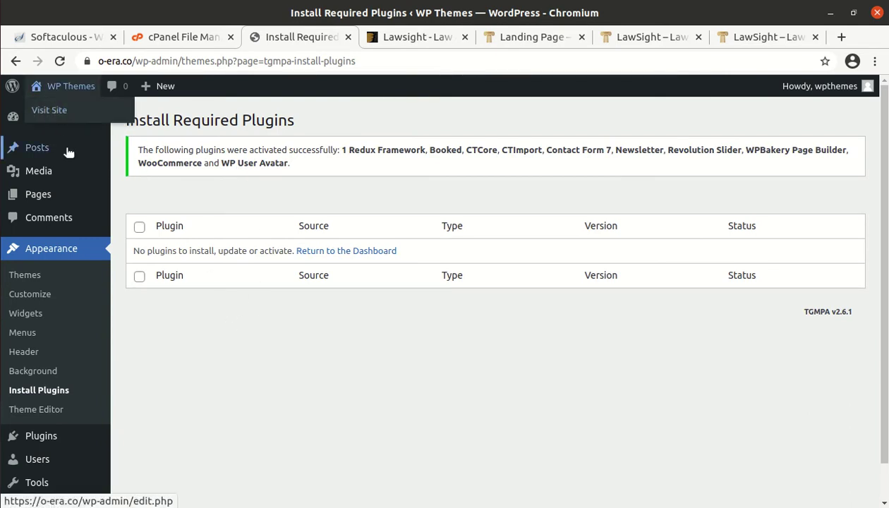
Step: Skip the WooCommerce setup wizard's store details, decline usage tracking and dismiss the welcome tour
{"action": "left_click", "coordinate": [37, 115]}
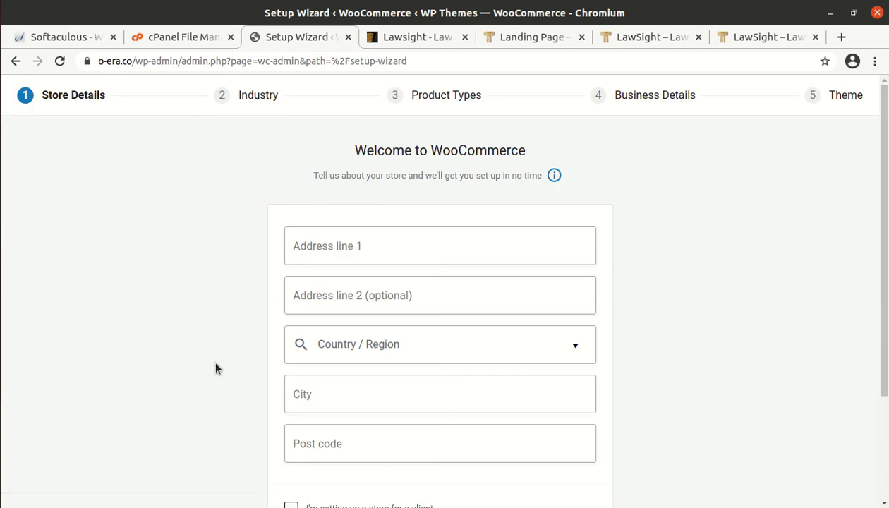
{"action": "scroll", "coordinate": [413, 247], "scroll_direction": "down", "scroll_amount": 1}
{"action": "scroll", "coordinate": [358, 302], "scroll_direction": "down", "scroll_amount": 2}
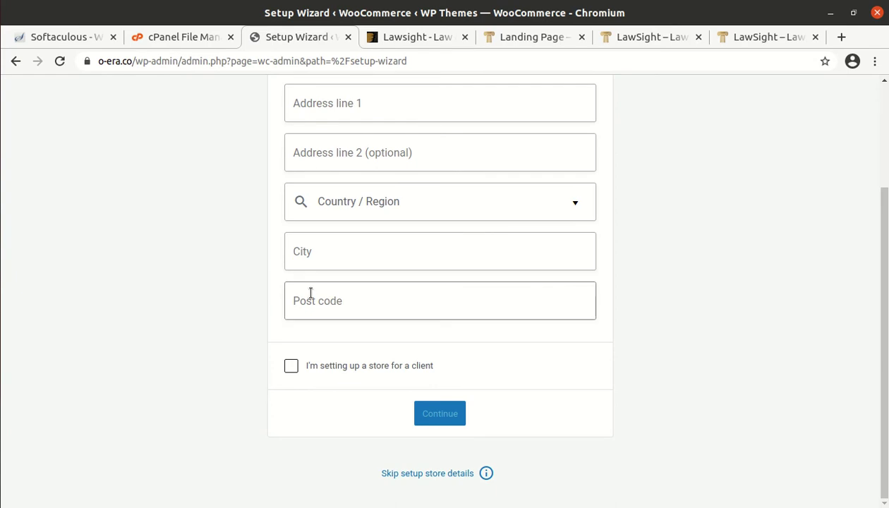
{"action": "left_click", "coordinate": [418, 474]}
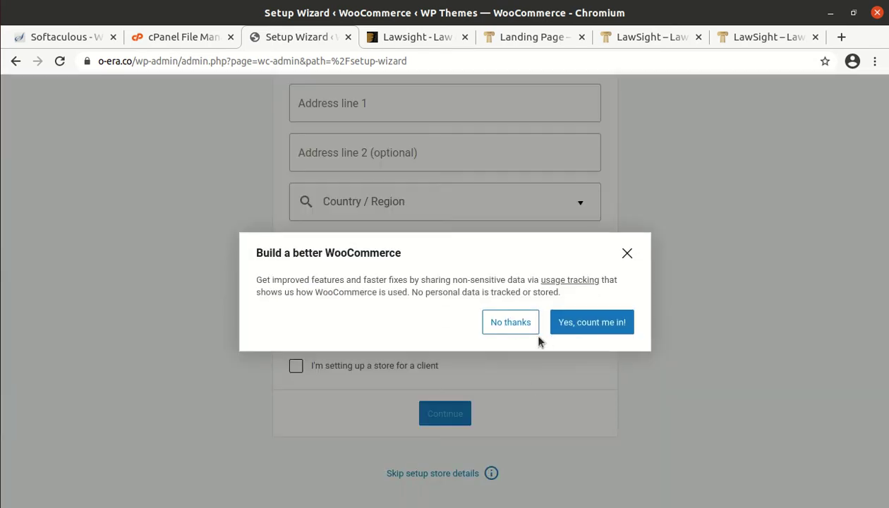
{"action": "left_click", "coordinate": [513, 326]}
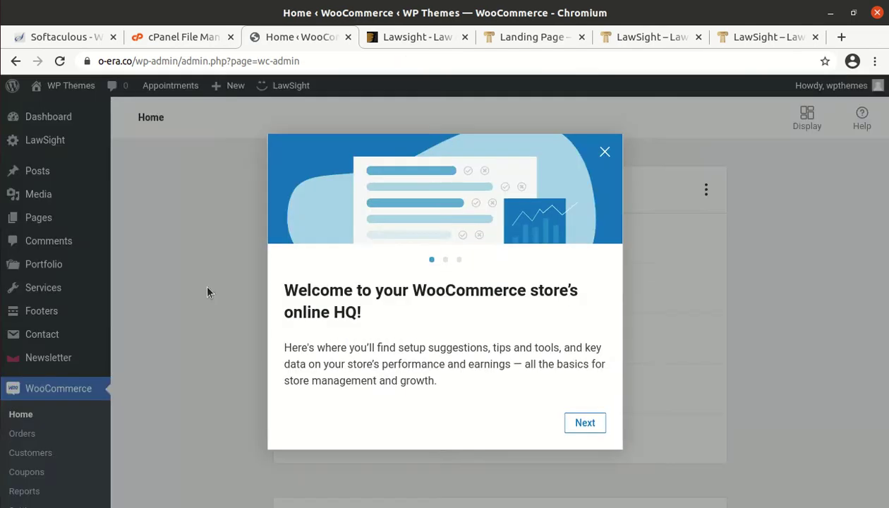
{"action": "left_click", "coordinate": [605, 152]}
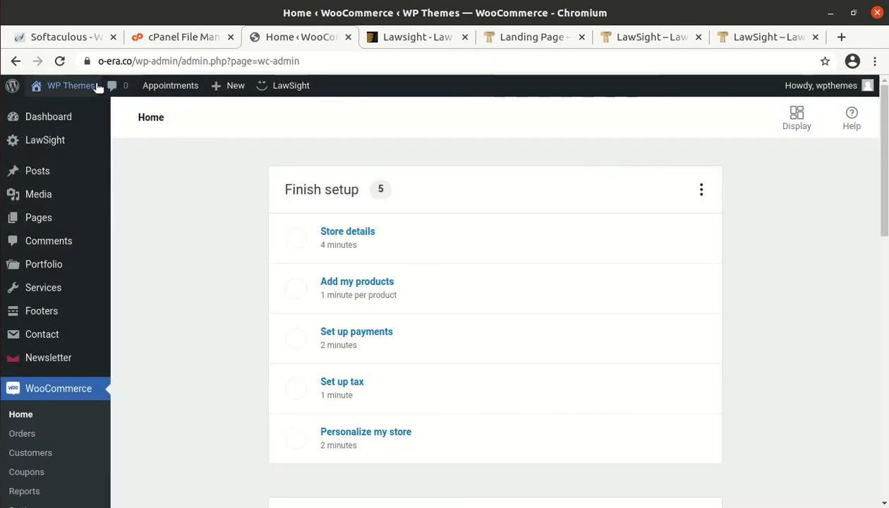
Step: Open the live site in a new browser tab and look over its blog home page
{"action": "mouse_move", "coordinate": [69, 85]}
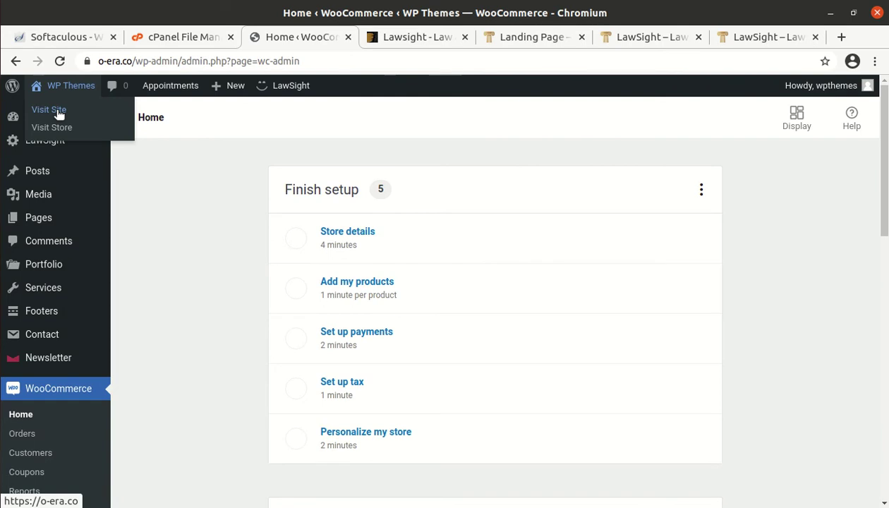
{"action": "middle_click", "coordinate": [57, 112]}
{"action": "left_click", "coordinate": [337, 37]}
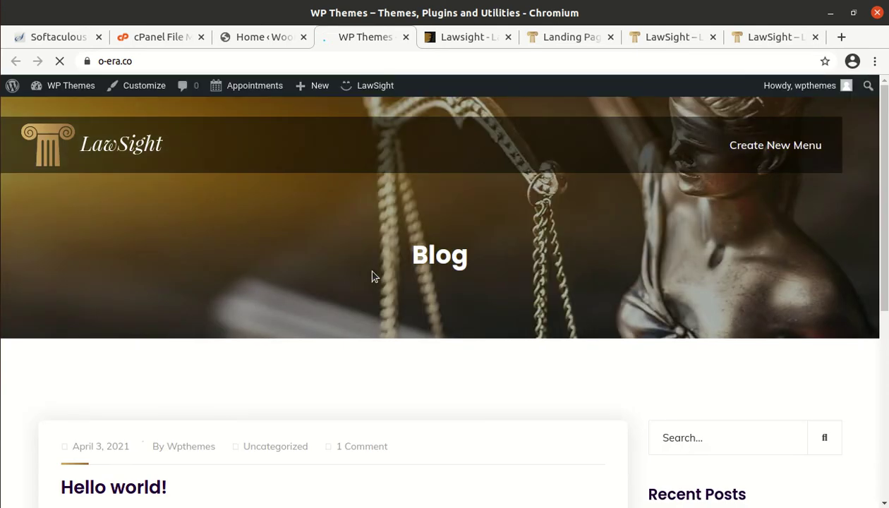
{"action": "scroll", "coordinate": [360, 276], "scroll_direction": "down", "scroll_amount": 5}
{"action": "scroll", "coordinate": [381, 459], "scroll_direction": "up", "scroll_amount": 5}
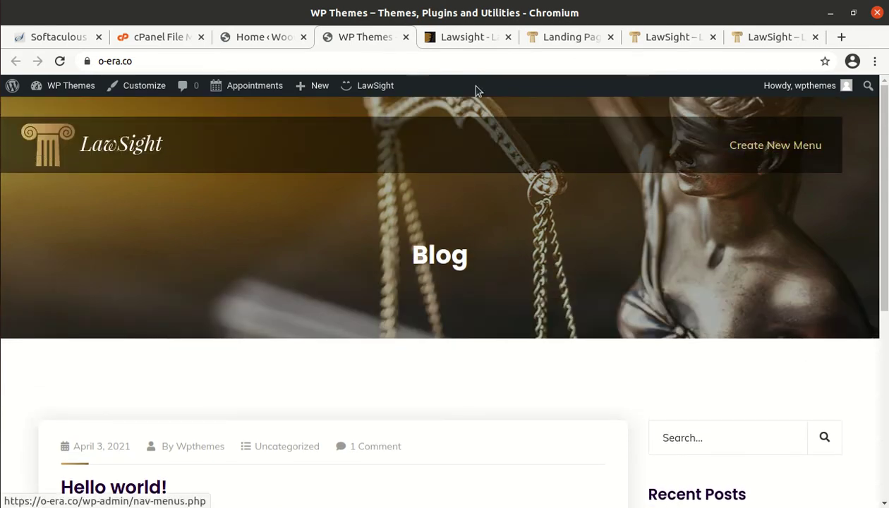
Step: Switch to the LawSight demo site at demo.casethemes.net/lawsight and view its home page for comparison
{"action": "left_click", "coordinate": [230, 40]}
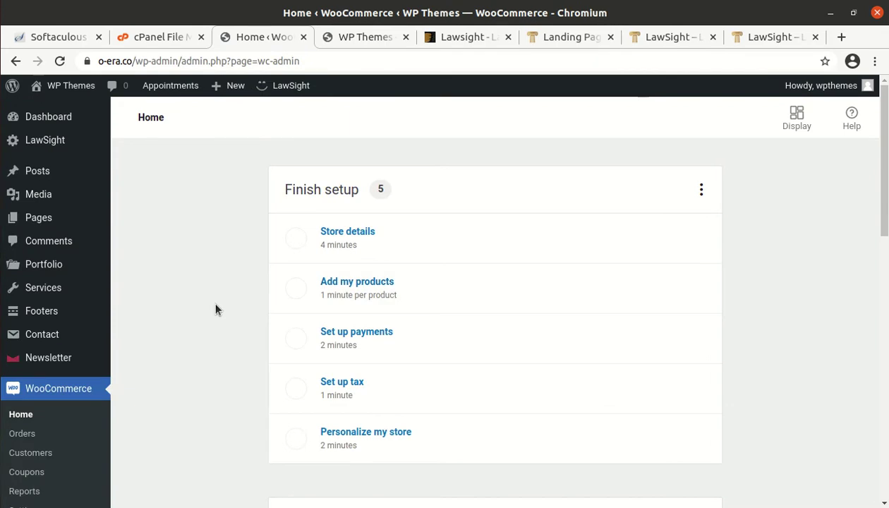
{"action": "scroll", "coordinate": [269, 381], "scroll_direction": "down", "scroll_amount": 5}
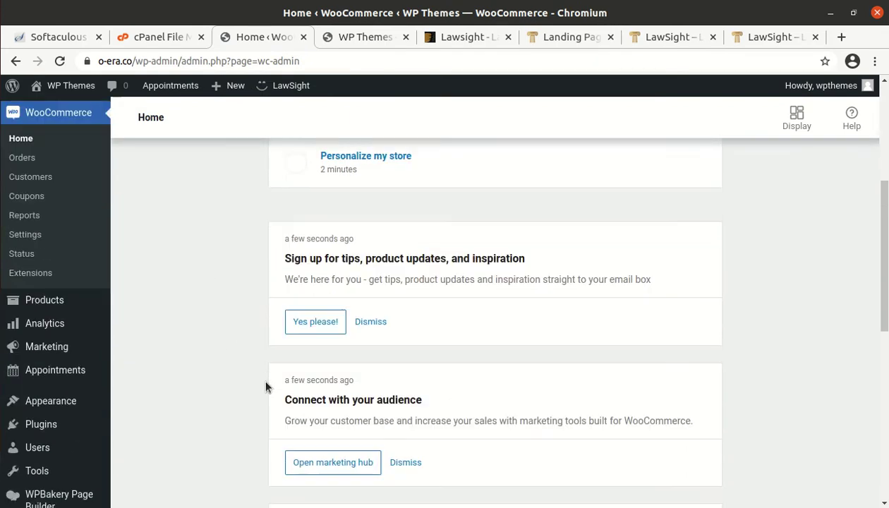
{"action": "left_click", "coordinate": [563, 39]}
{"action": "left_click", "coordinate": [661, 38]}
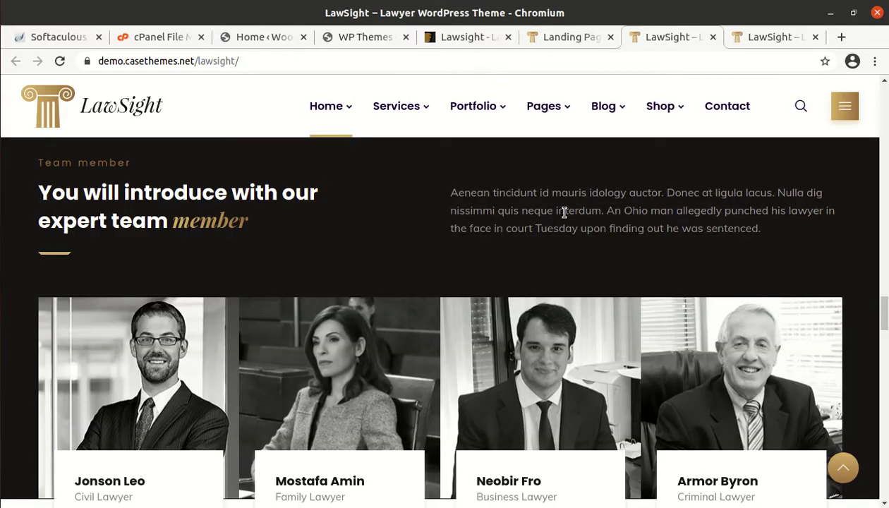
{"action": "scroll", "coordinate": [740, 302], "scroll_direction": "up", "scroll_amount": 3}
{"action": "left_click_drag", "start_coordinate": [884, 295], "coordinate": [886, 95]}
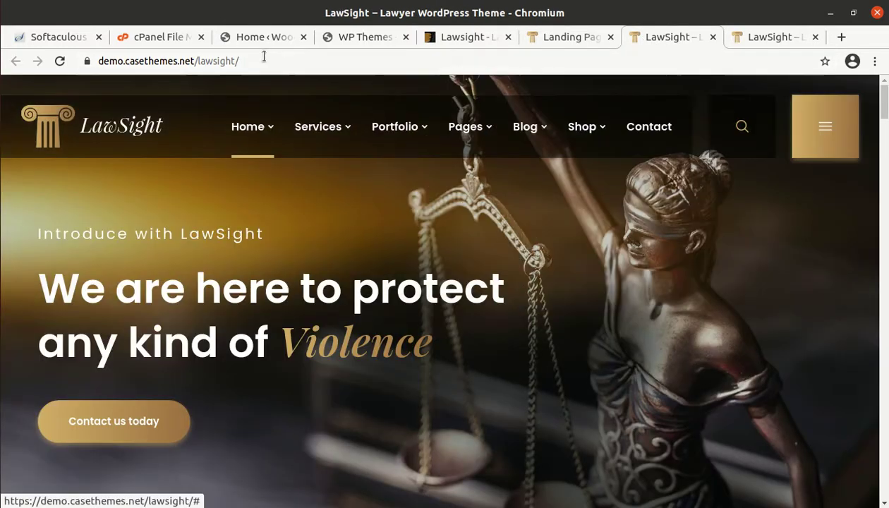
Step: Return to the WordPress admin and open the LawSight theme's Import Demo page
{"action": "left_click", "coordinate": [261, 39]}
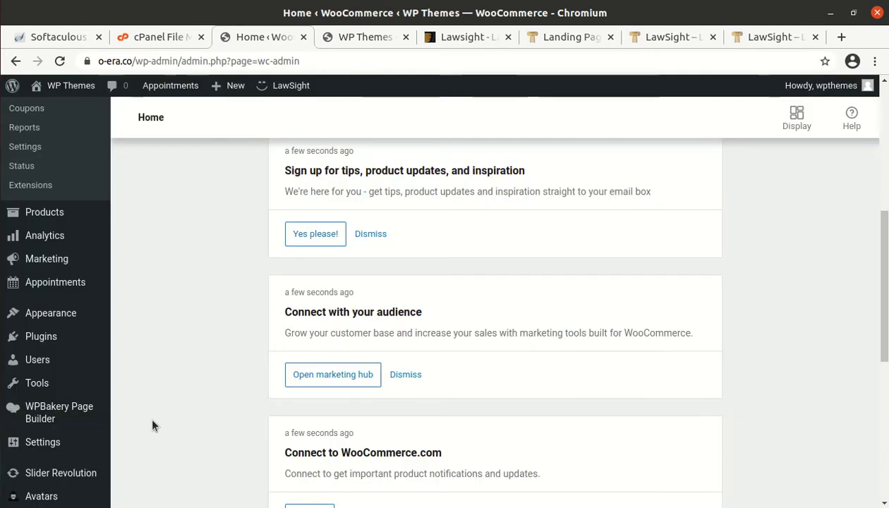
{"action": "scroll", "coordinate": [147, 423], "scroll_direction": "up", "scroll_amount": 5}
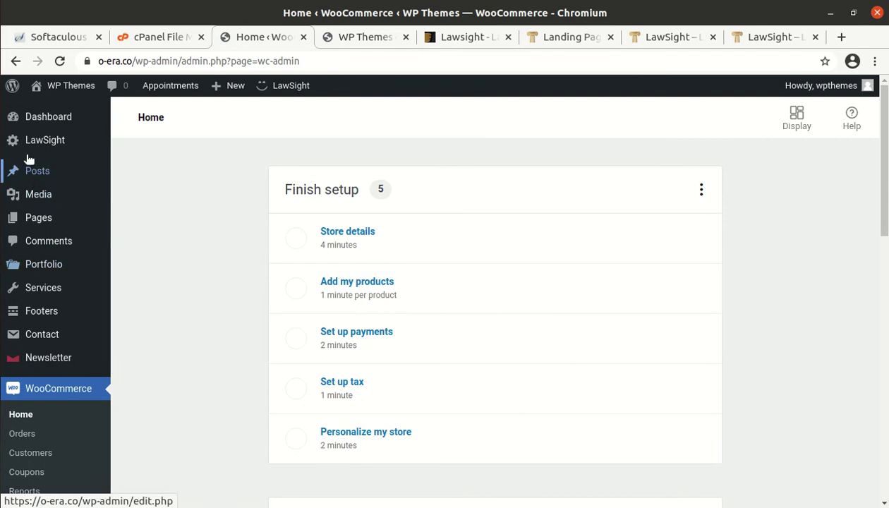
{"action": "mouse_move", "coordinate": [28, 144]}
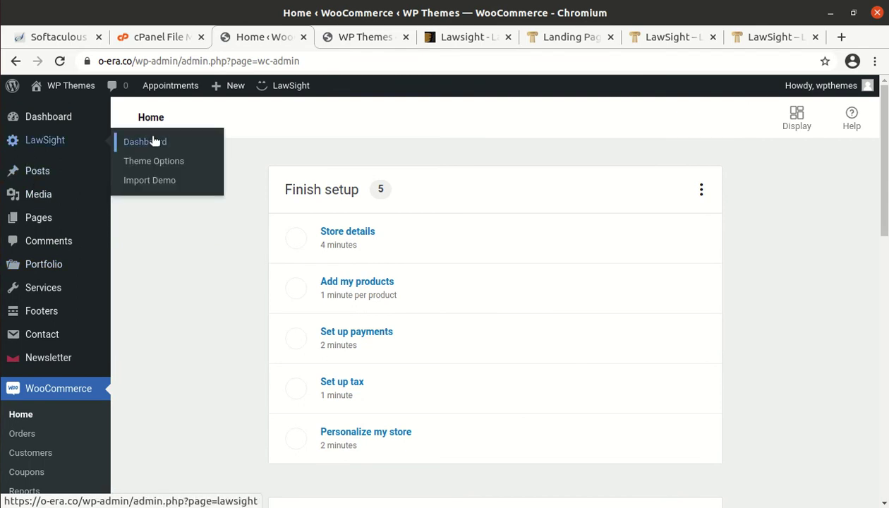
{"action": "left_click", "coordinate": [148, 182]}
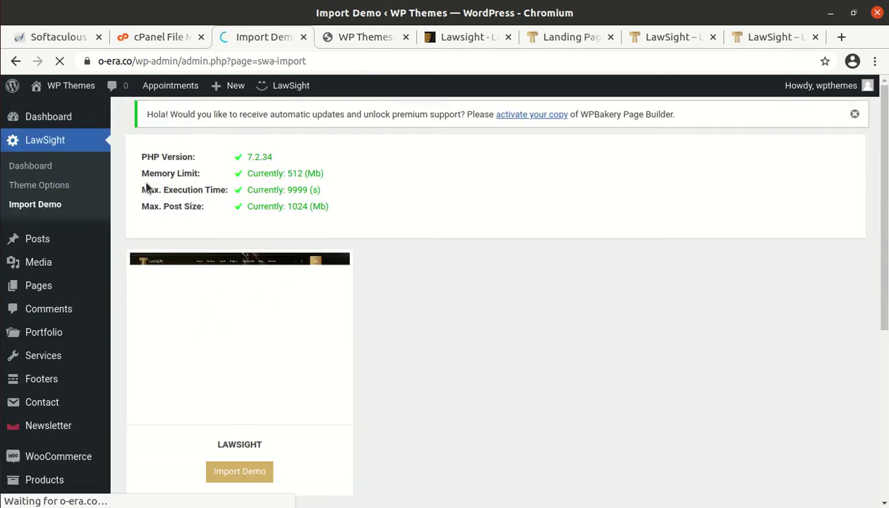
Step: Review the PHP version, memory limit, execution time and post size requirements for the demo import
{"action": "left_click_drag", "start_coordinate": [343, 217], "coordinate": [141, 157]}
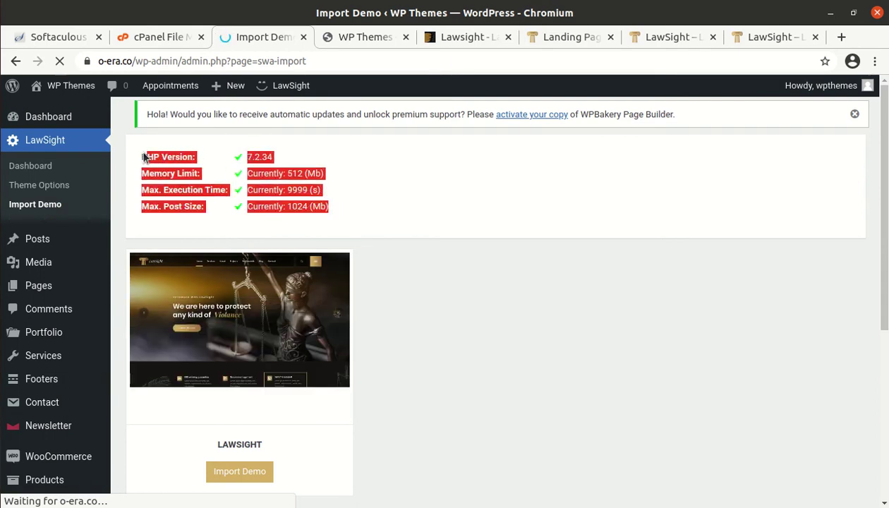
{"action": "left_click", "coordinate": [308, 209]}
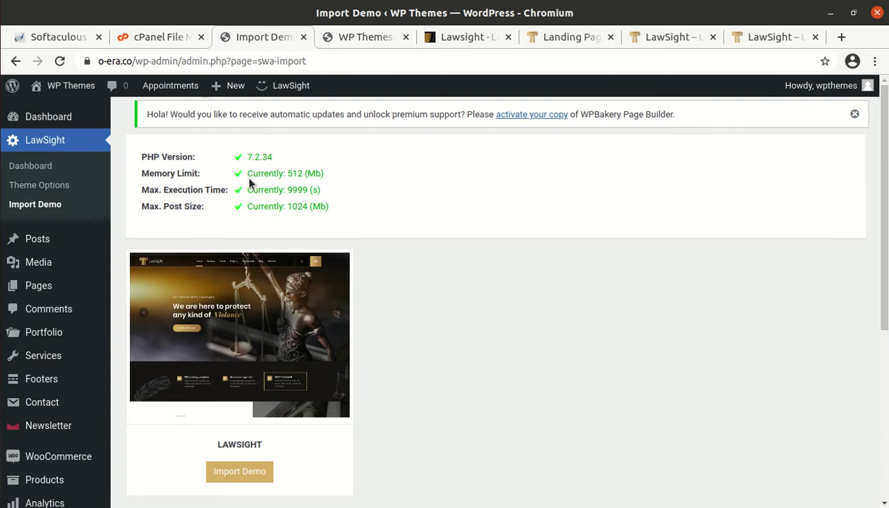
{"action": "left_click_drag", "start_coordinate": [347, 208], "coordinate": [242, 157]}
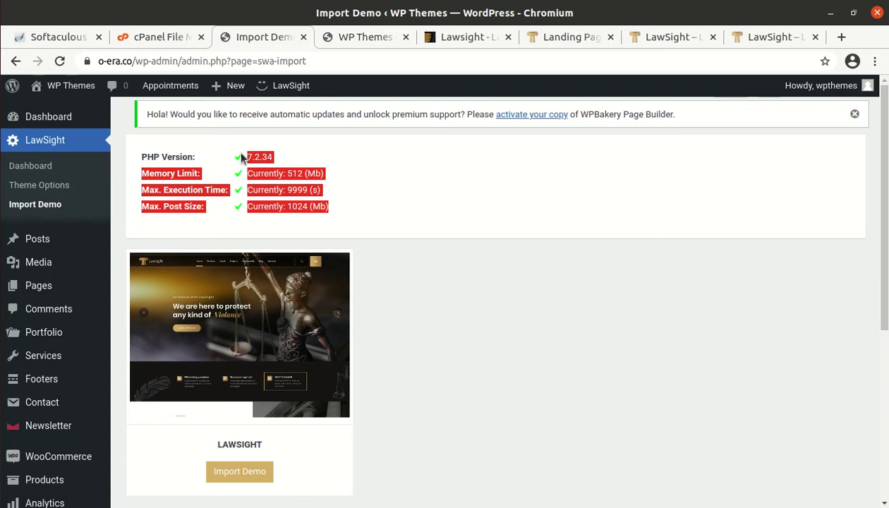
{"action": "left_click", "coordinate": [383, 218]}
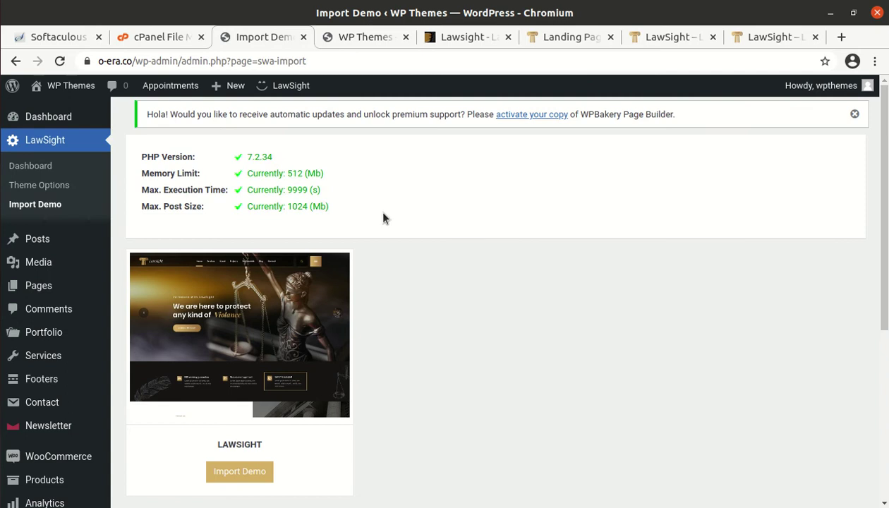
{"action": "mouse_move", "coordinate": [216, 391]}
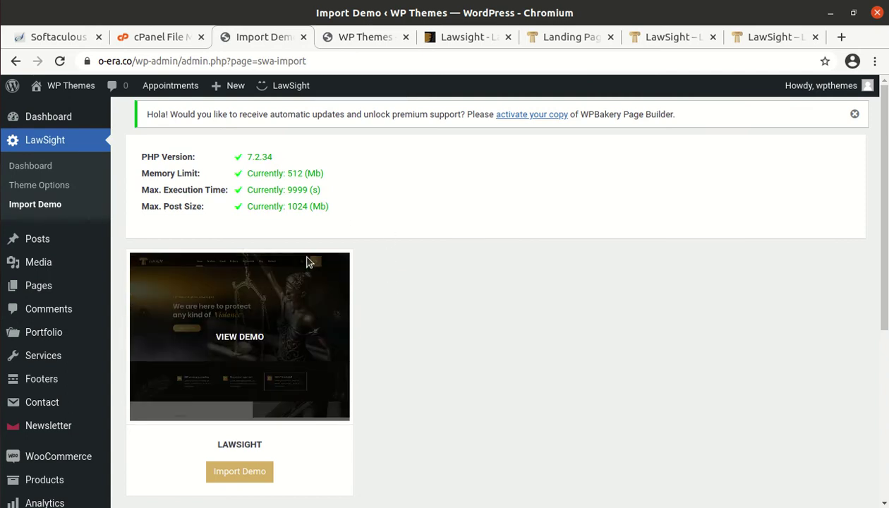
Step: Import the LawSight demo content and confirm the installation of its demo data
{"action": "left_click_drag", "start_coordinate": [351, 210], "coordinate": [253, 173]}
{"action": "left_click", "coordinate": [460, 198]}
{"action": "scroll", "coordinate": [314, 426], "scroll_direction": "down", "scroll_amount": 2}
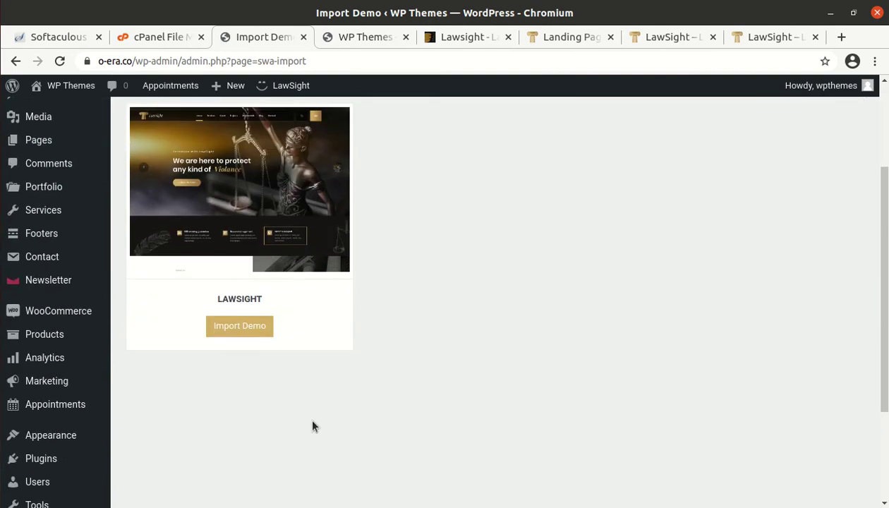
{"action": "left_click", "coordinate": [238, 328]}
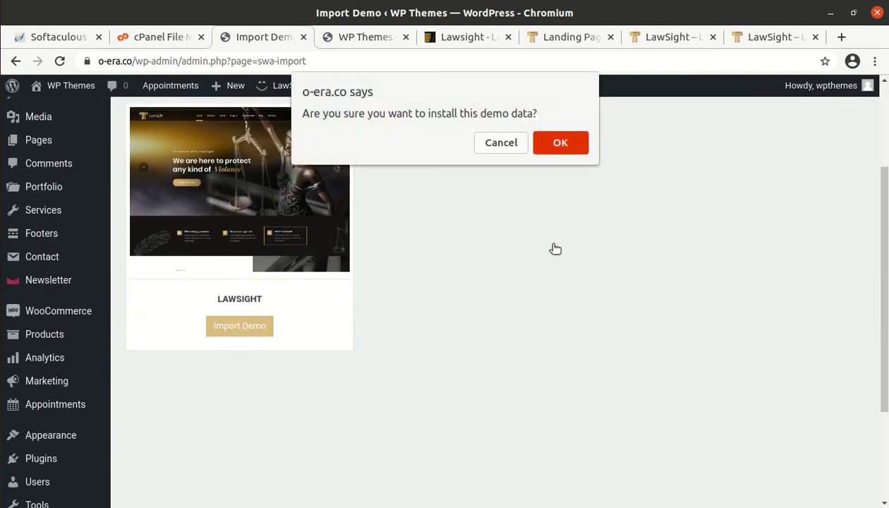
{"action": "left_click", "coordinate": [557, 143]}
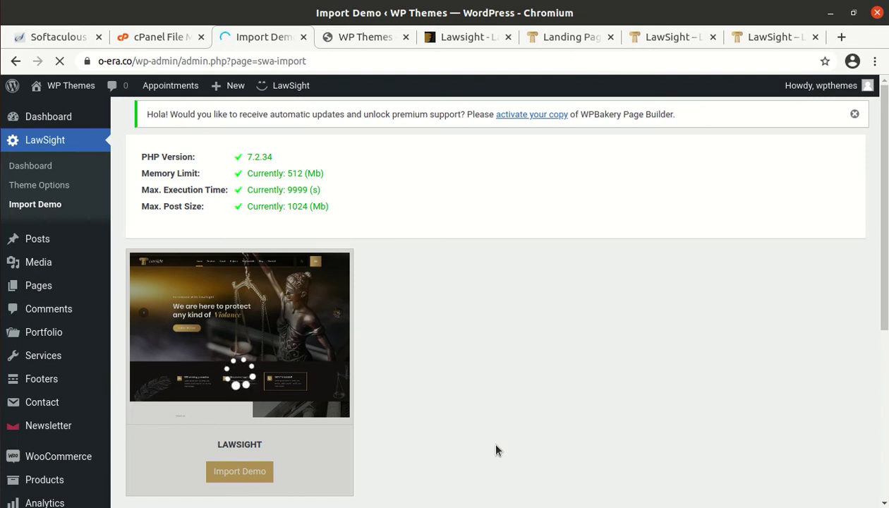
{"action": "scroll", "coordinate": [440, 441], "scroll_direction": "down", "scroll_amount": 2}
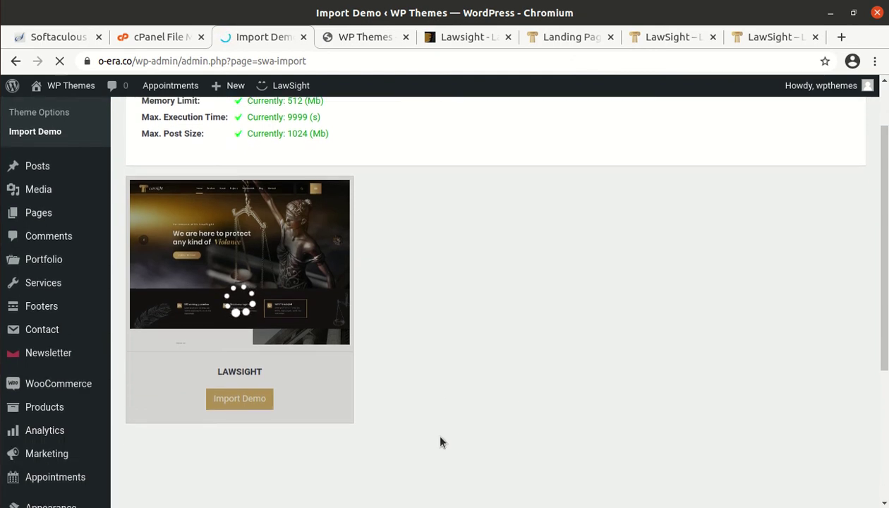
{"action": "scroll", "coordinate": [440, 442], "scroll_direction": "up", "scroll_amount": 1}
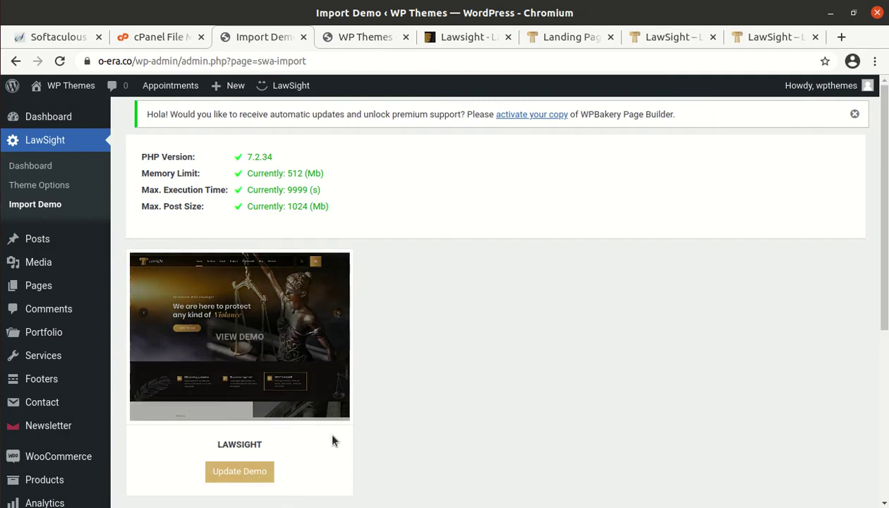
{"action": "scroll", "coordinate": [346, 452], "scroll_direction": "down", "scroll_amount": 3}
{"action": "scroll", "coordinate": [381, 494], "scroll_direction": "up", "scroll_amount": 1}
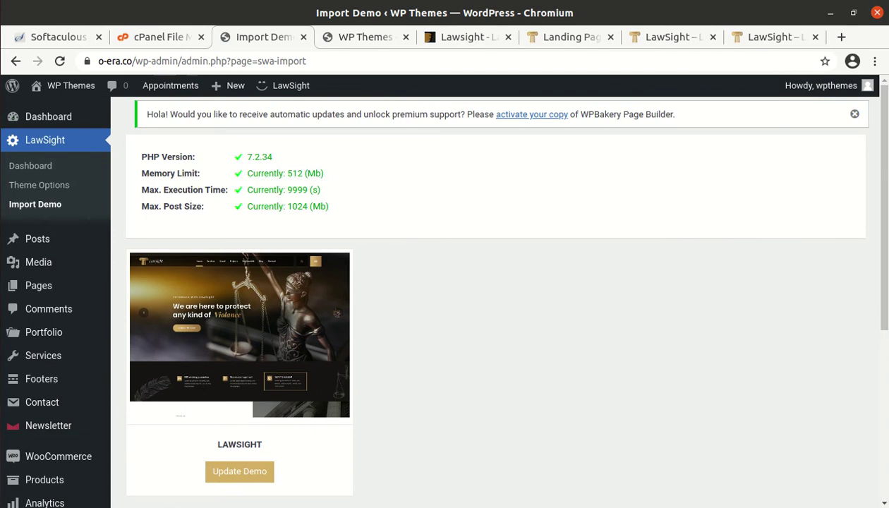
Step: Reload the live site at o-era.co and look over its home page sections
{"action": "left_click", "coordinate": [345, 40]}
{"action": "left_click", "coordinate": [61, 62]}
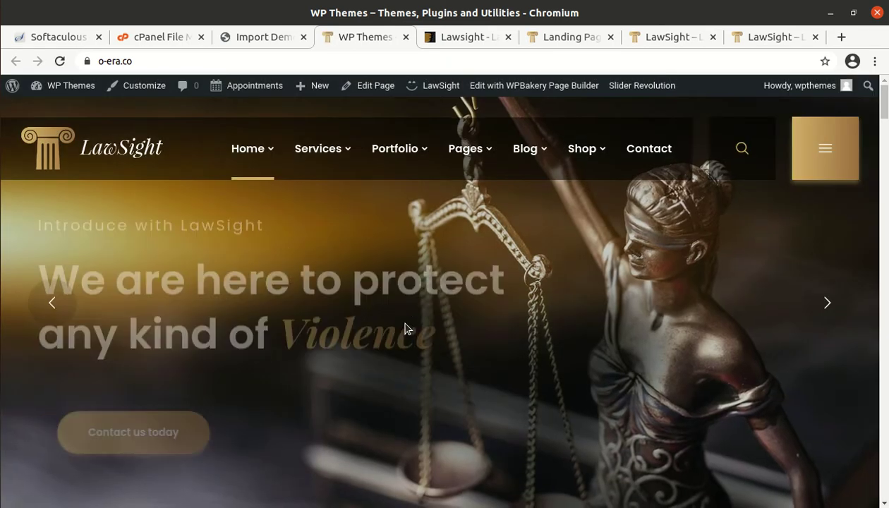
{"action": "scroll", "coordinate": [333, 359], "scroll_direction": "down", "scroll_amount": 5}
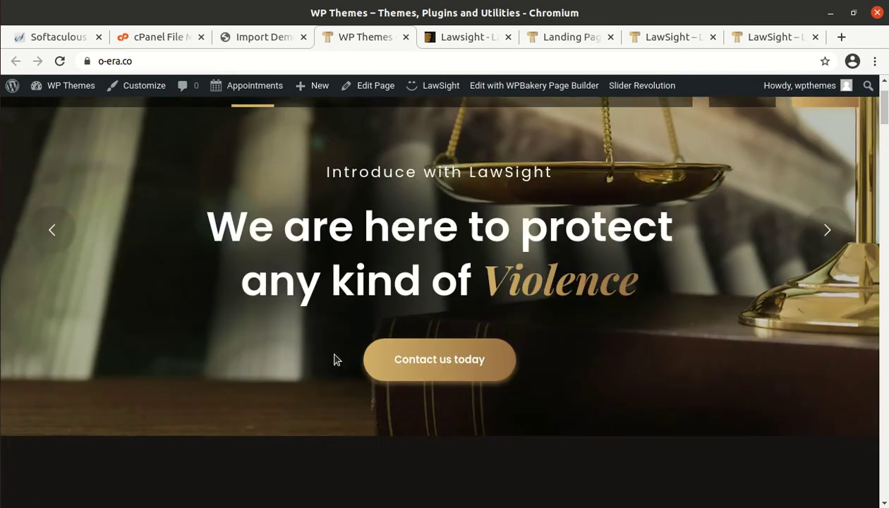
{"action": "scroll", "coordinate": [335, 358], "scroll_direction": "down", "scroll_amount": 4}
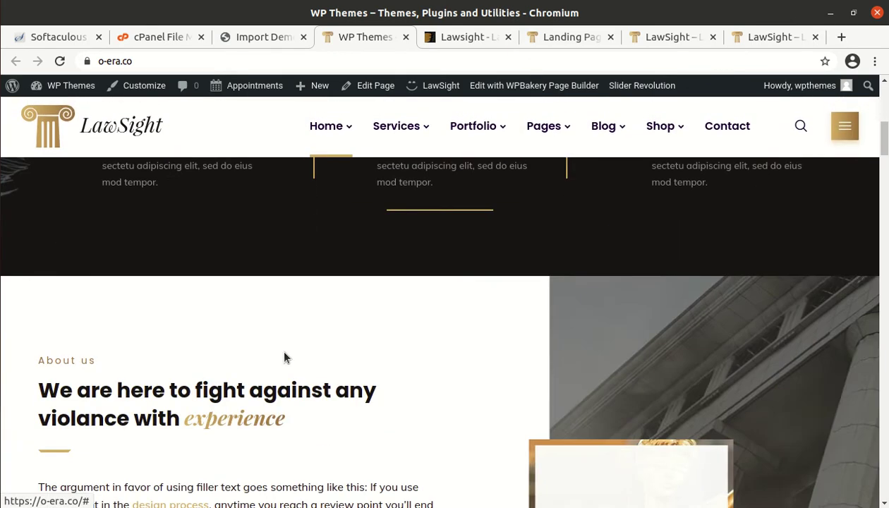
{"action": "scroll", "coordinate": [162, 297], "scroll_direction": "up", "scroll_amount": 4}
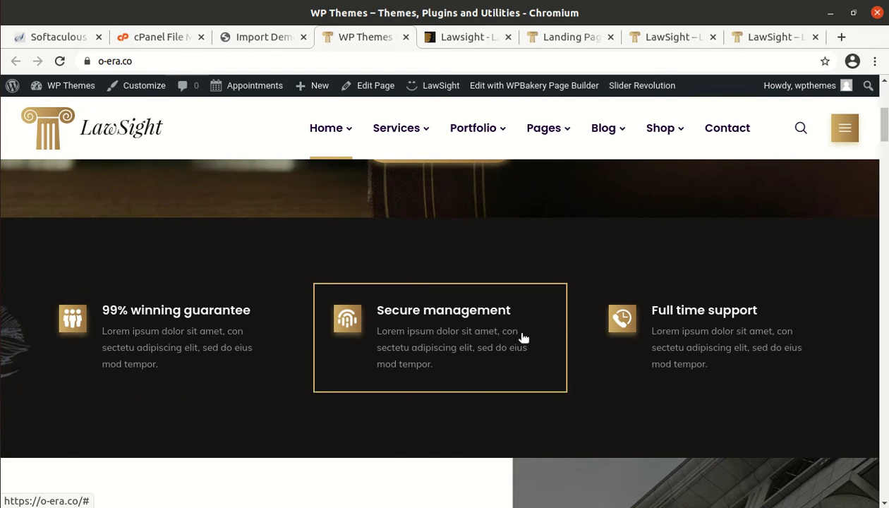
{"action": "scroll", "coordinate": [649, 344], "scroll_direction": "down", "scroll_amount": 3}
{"action": "scroll", "coordinate": [649, 344], "scroll_direction": "down", "scroll_amount": 8}
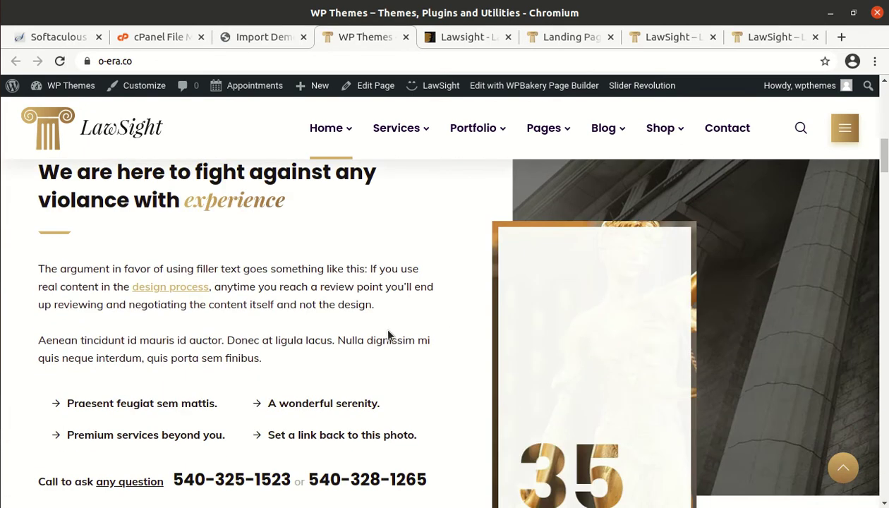
{"action": "scroll", "coordinate": [301, 329], "scroll_direction": "down", "scroll_amount": 5}
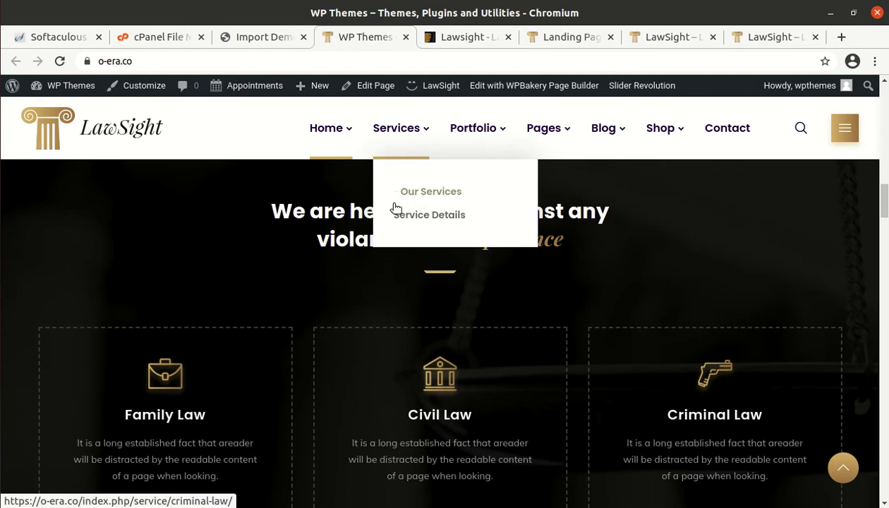
Step: Open the live site's Our Services page and look through its law services and pricing plans
{"action": "left_click", "coordinate": [405, 200]}
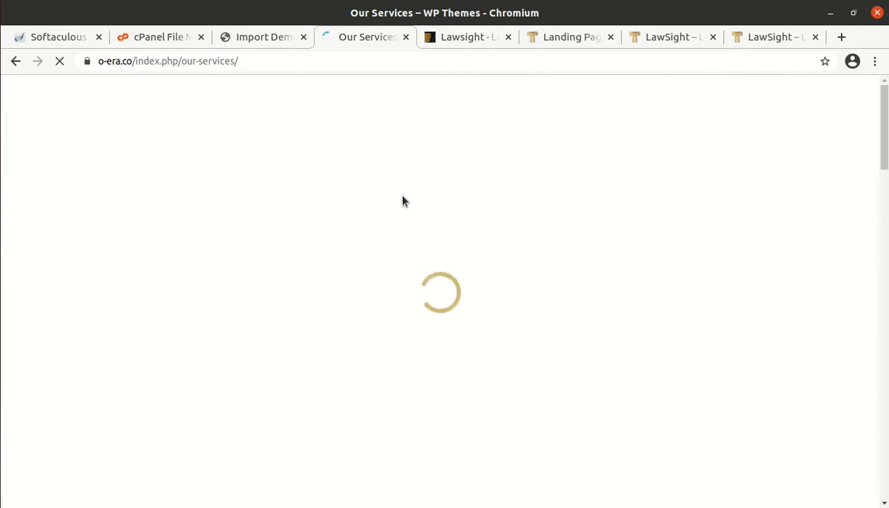
{"action": "scroll", "coordinate": [405, 200], "scroll_direction": "down", "scroll_amount": 6}
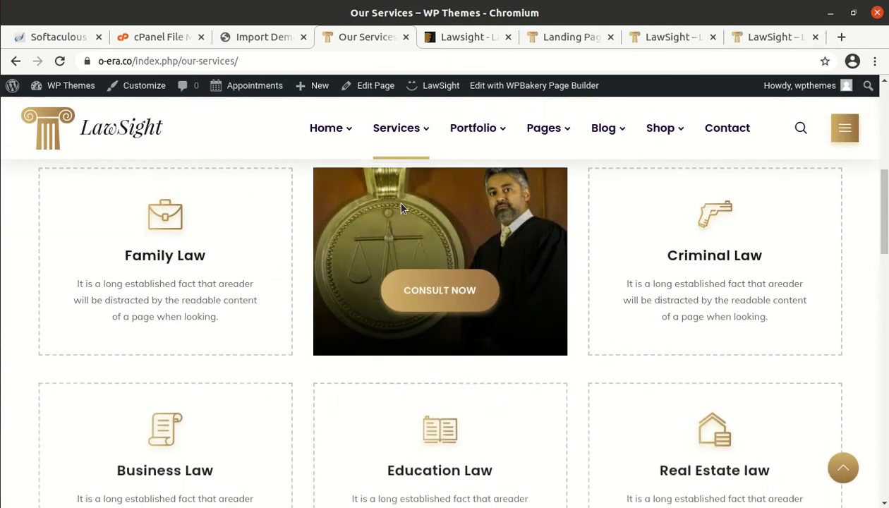
{"action": "scroll", "coordinate": [402, 207], "scroll_direction": "down", "scroll_amount": 2}
{"action": "scroll", "coordinate": [398, 396], "scroll_direction": "down", "scroll_amount": 4}
{"action": "scroll", "coordinate": [397, 492], "scroll_direction": "down", "scroll_amount": 4}
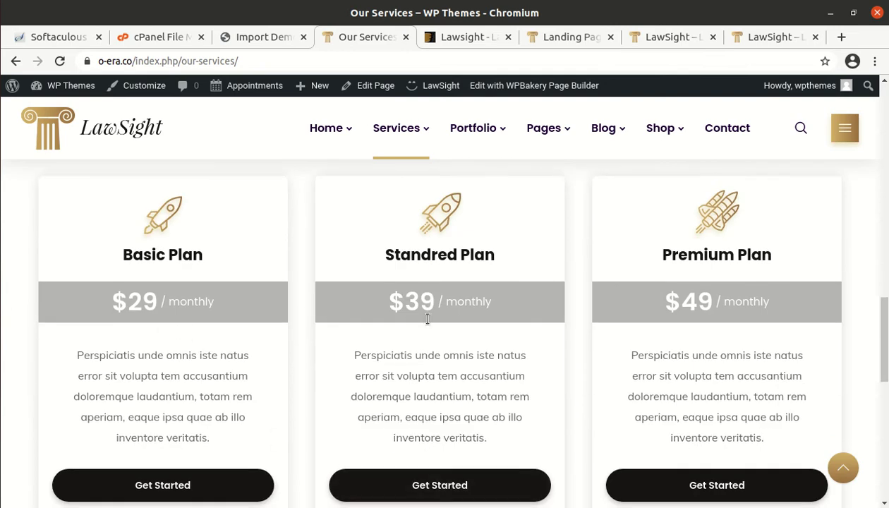
{"action": "scroll", "coordinate": [460, 387], "scroll_direction": "up", "scroll_amount": 6}
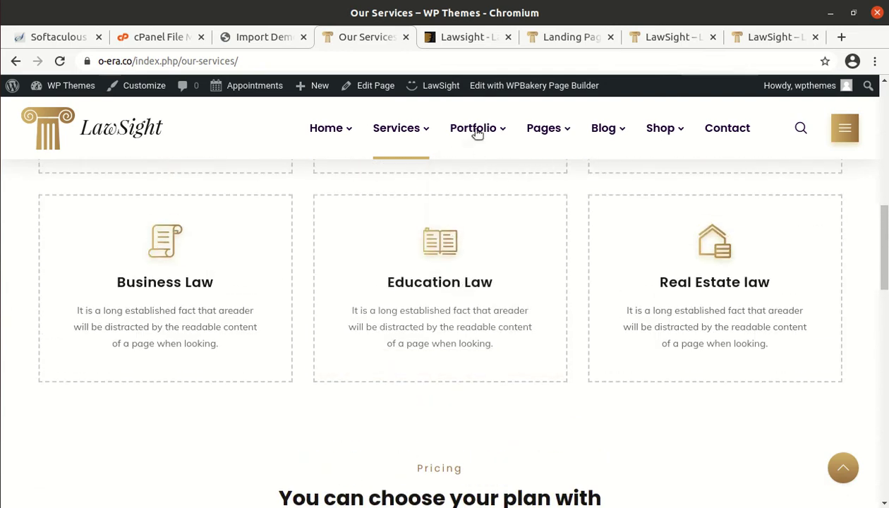
Step: Open the live site's About Us page and look through its timeline, achievements, team and footer sections
{"action": "mouse_move", "coordinate": [599, 128]}
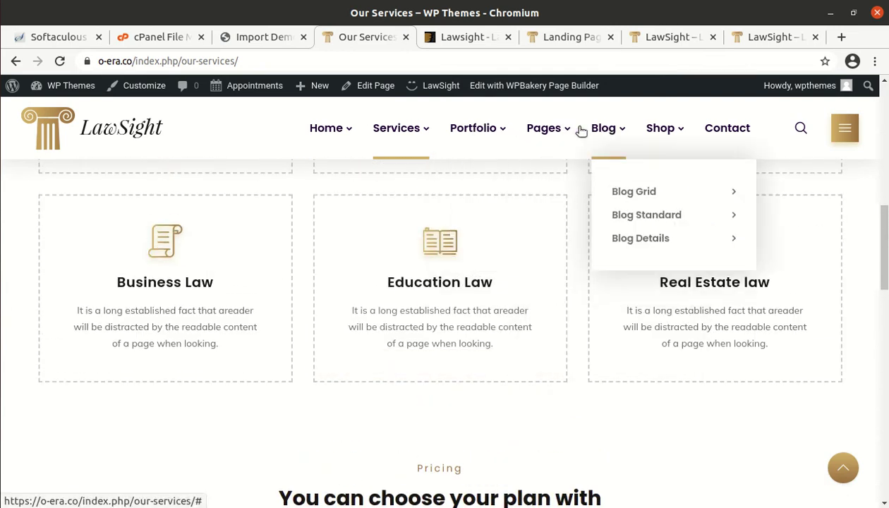
{"action": "mouse_move", "coordinate": [562, 131]}
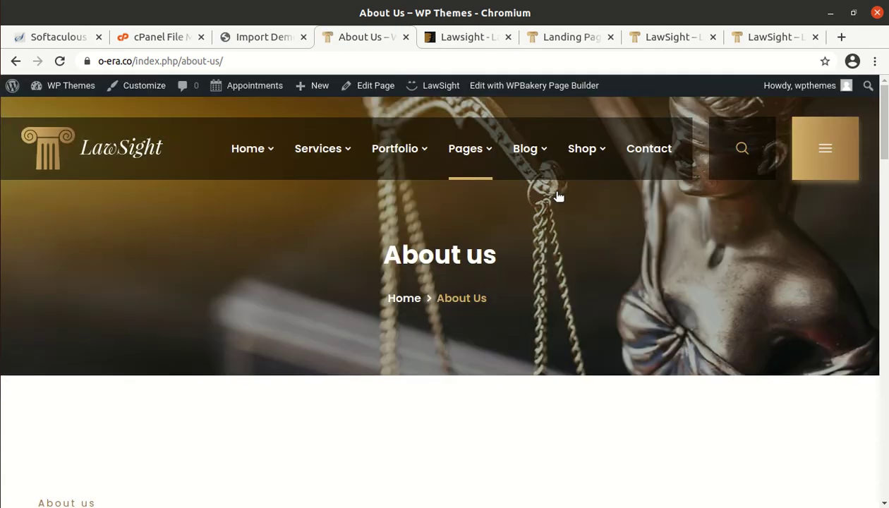
{"action": "scroll", "coordinate": [557, 319], "scroll_direction": "down", "scroll_amount": 10}
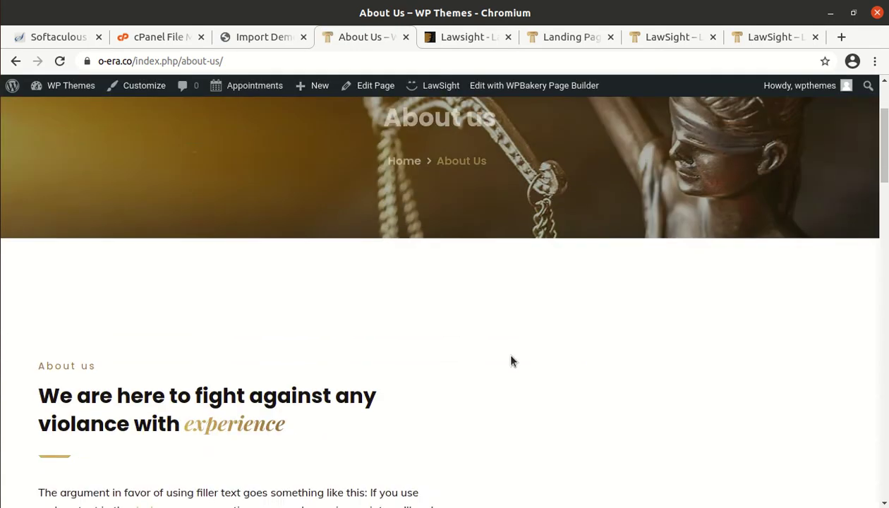
{"action": "scroll", "coordinate": [385, 372], "scroll_direction": "down", "scroll_amount": 3}
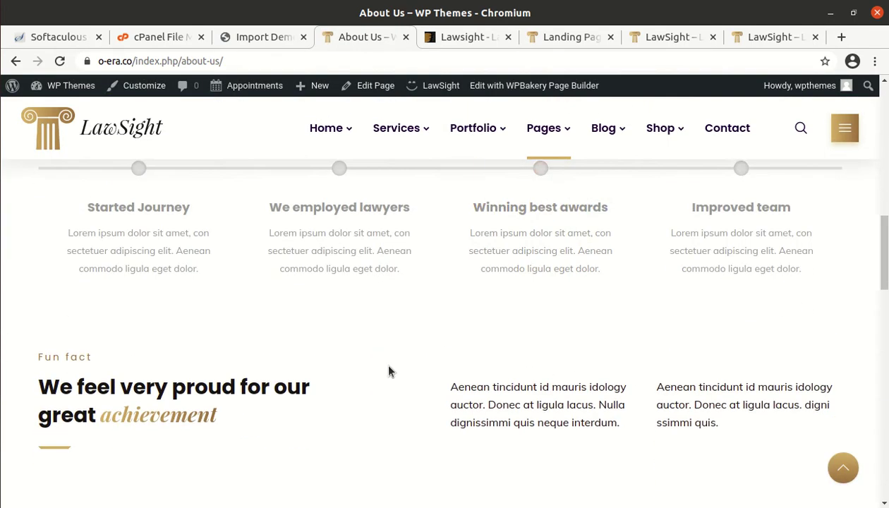
{"action": "scroll", "coordinate": [222, 287], "scroll_direction": "up", "scroll_amount": 3}
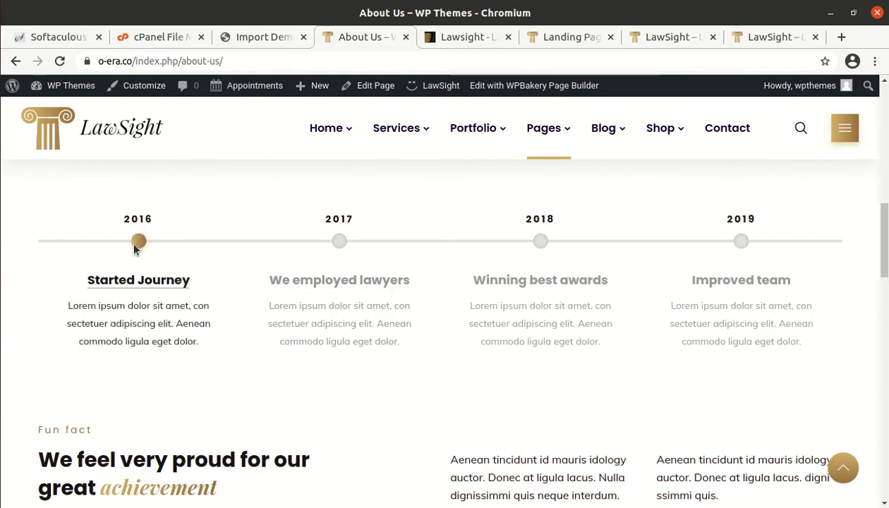
{"action": "scroll", "coordinate": [656, 264], "scroll_direction": "down", "scroll_amount": 9}
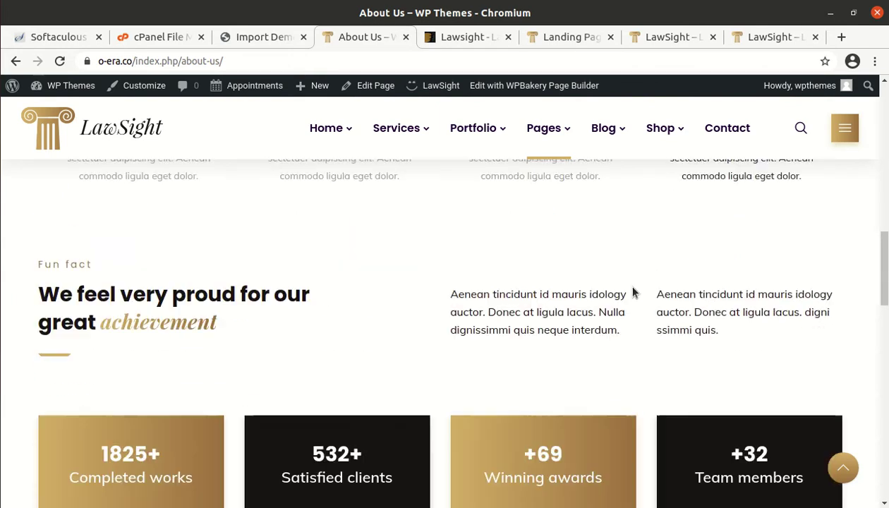
{"action": "scroll", "coordinate": [296, 351], "scroll_direction": "down", "scroll_amount": 6}
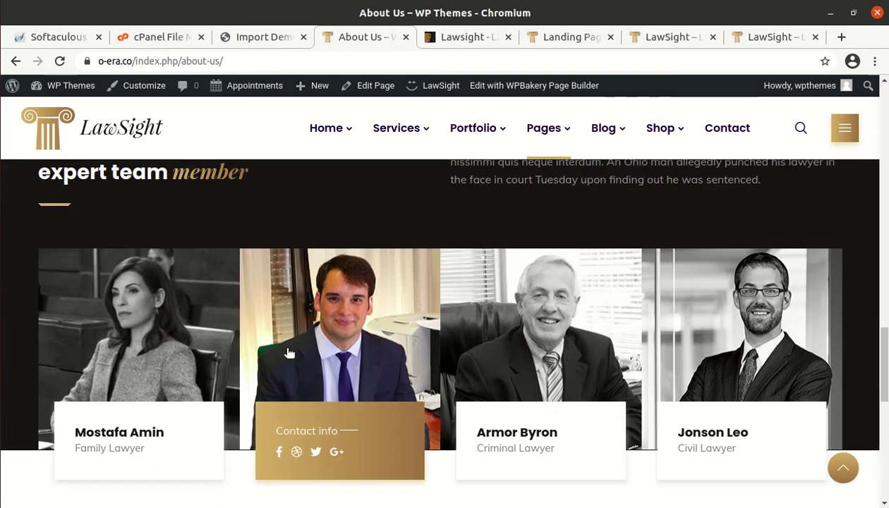
{"action": "scroll", "coordinate": [295, 351], "scroll_direction": "down", "scroll_amount": 3}
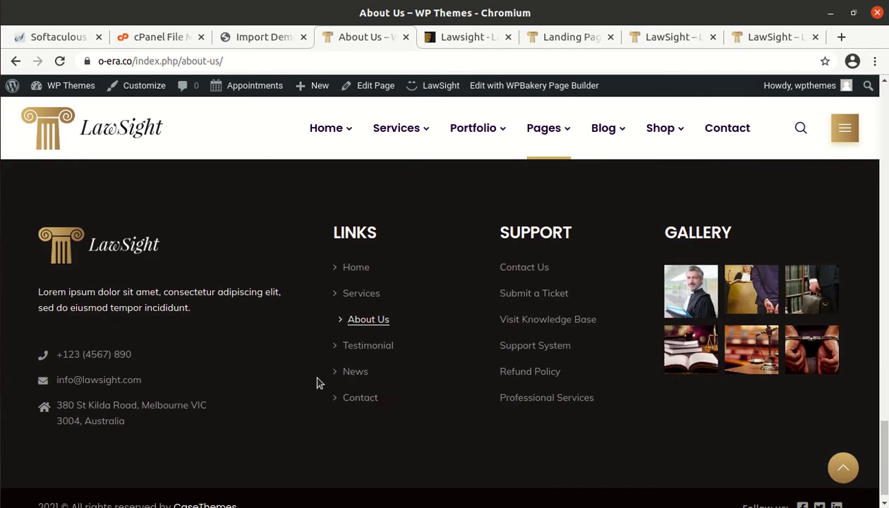
{"action": "scroll", "coordinate": [387, 410], "scroll_direction": "up", "scroll_amount": 8}
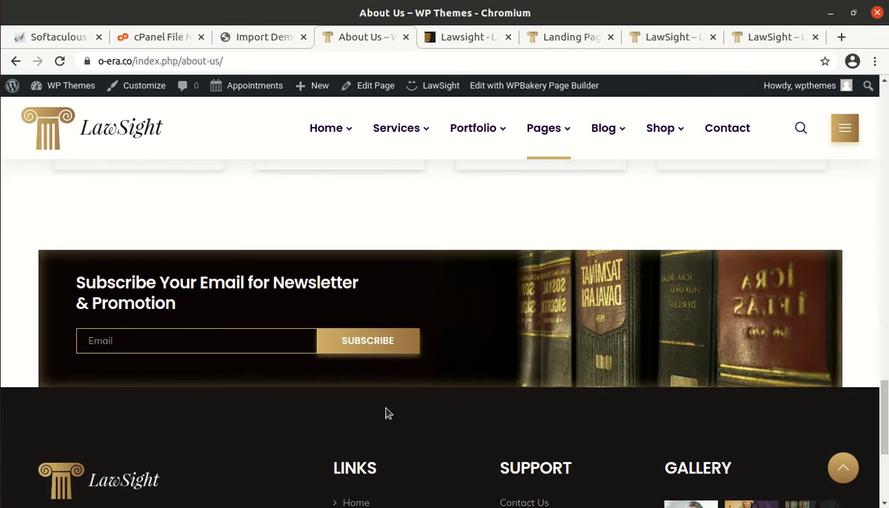
{"action": "scroll", "coordinate": [389, 392], "scroll_direction": "up", "scroll_amount": 10}
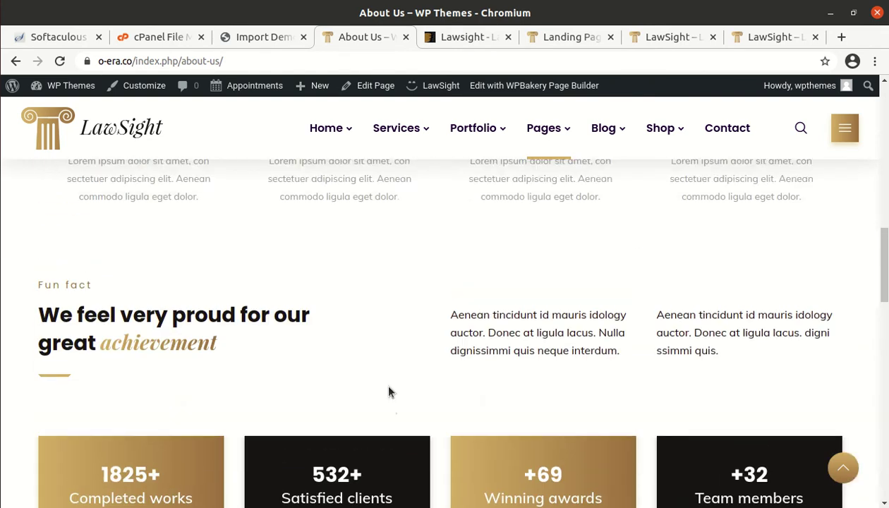
Step: Check the home page variants offered in the site navigation and go back to the site's home page
{"action": "mouse_move", "coordinate": [332, 127]}
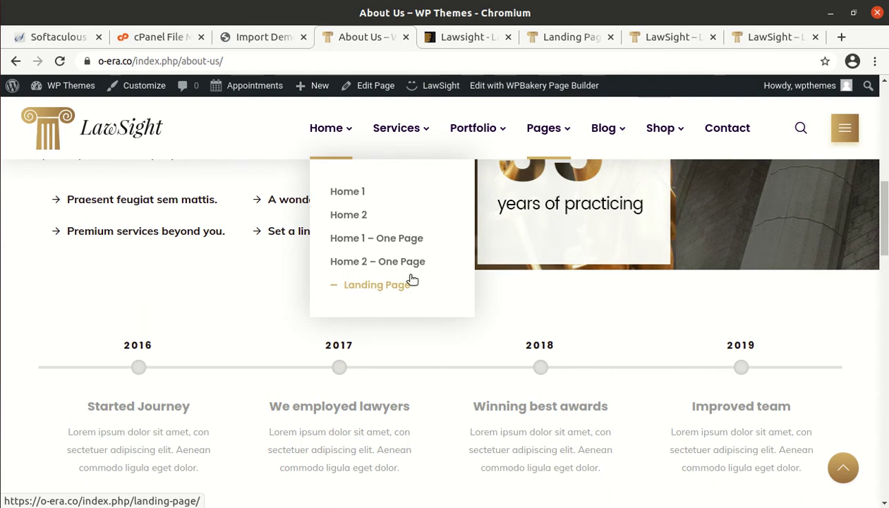
{"action": "scroll", "coordinate": [242, 301], "scroll_direction": "up", "scroll_amount": 5}
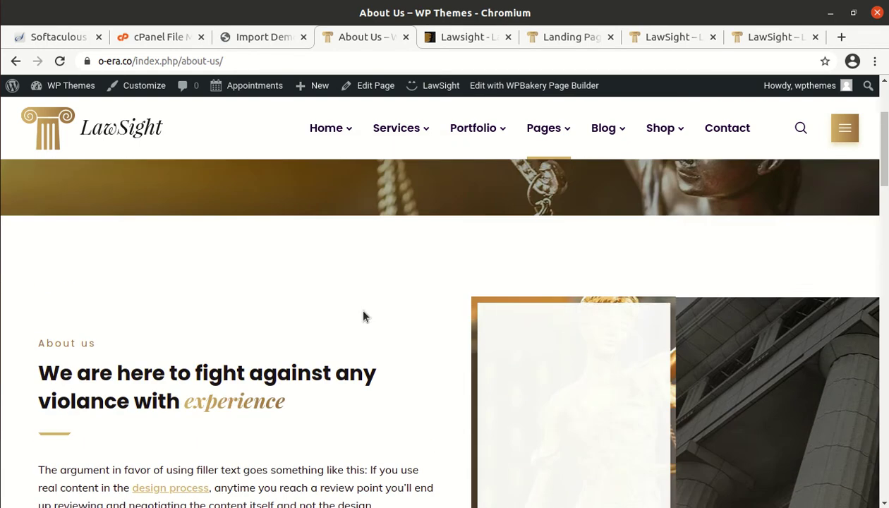
{"action": "scroll", "coordinate": [363, 316], "scroll_direction": "up", "scroll_amount": 2}
{"action": "left_click", "coordinate": [125, 152]}
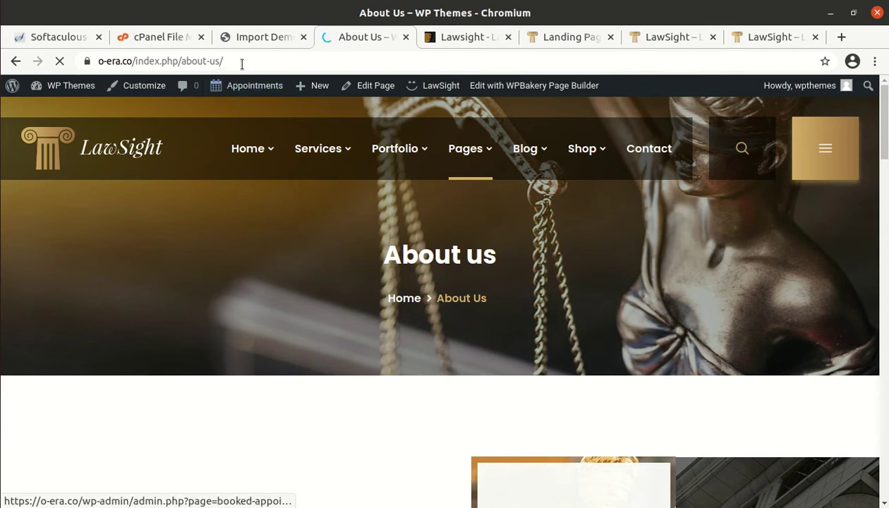
Step: Return to the WordPress admin, open the LawSight Theme Options and review the General settings
{"action": "left_click", "coordinate": [244, 38]}
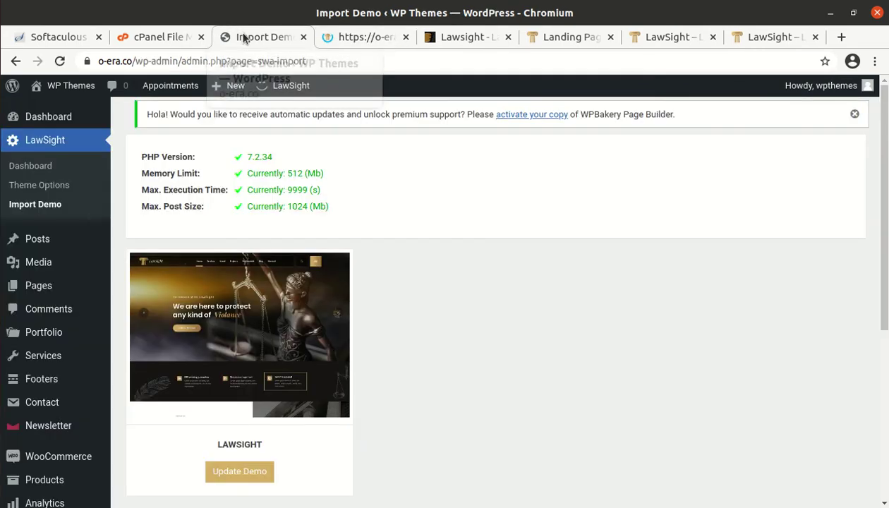
{"action": "left_click", "coordinate": [55, 189]}
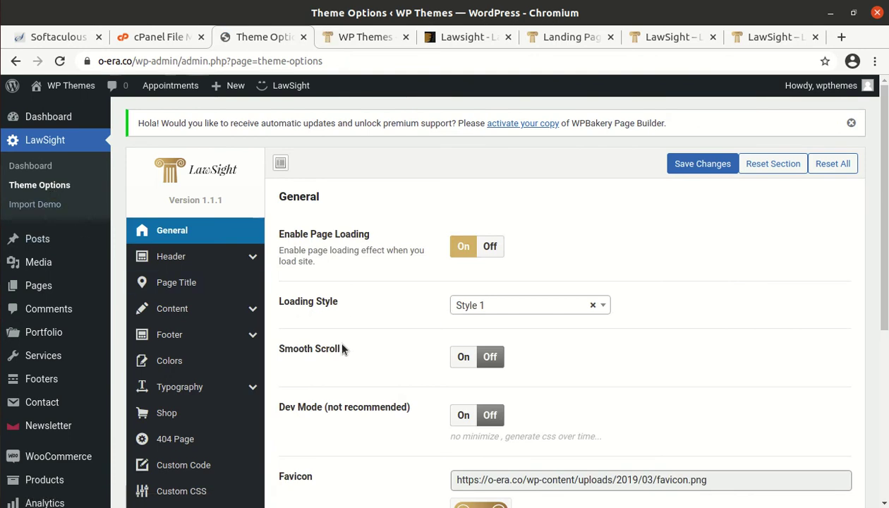
{"action": "scroll", "coordinate": [448, 314], "scroll_direction": "down", "scroll_amount": 5}
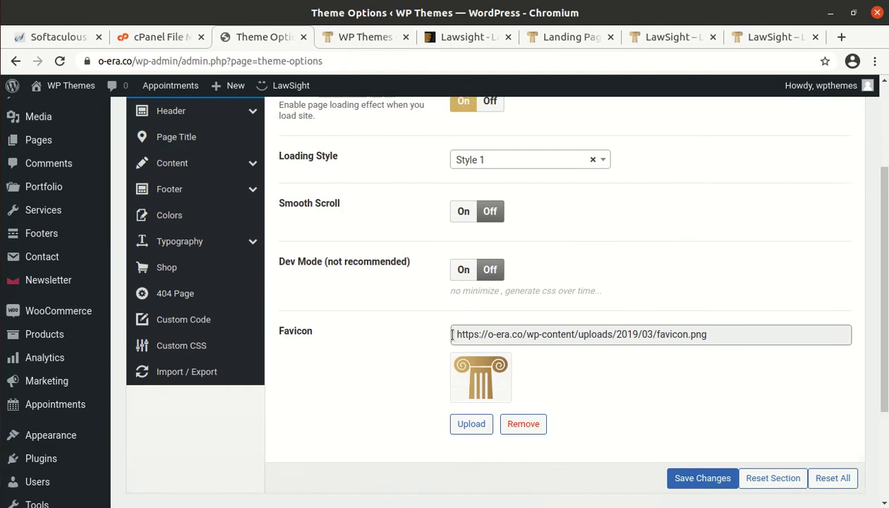
{"action": "scroll", "coordinate": [452, 358], "scroll_direction": "up", "scroll_amount": 3}
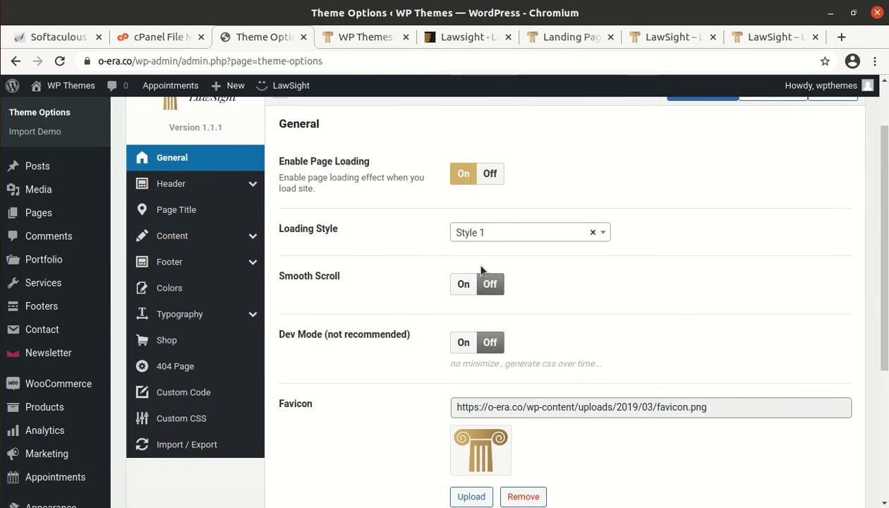
Step: Open the Header section of the theme options and review the available header layouts
{"action": "left_click", "coordinate": [199, 189]}
{"action": "scroll", "coordinate": [540, 285], "scroll_direction": "up", "scroll_amount": 2}
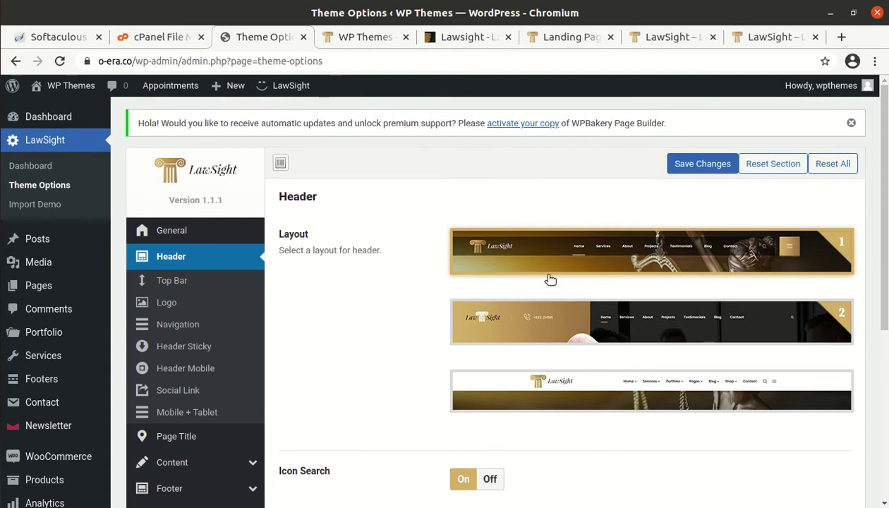
{"action": "scroll", "coordinate": [541, 282], "scroll_direction": "down", "scroll_amount": 3}
{"action": "scroll", "coordinate": [494, 370], "scroll_direction": "up", "scroll_amount": 3}
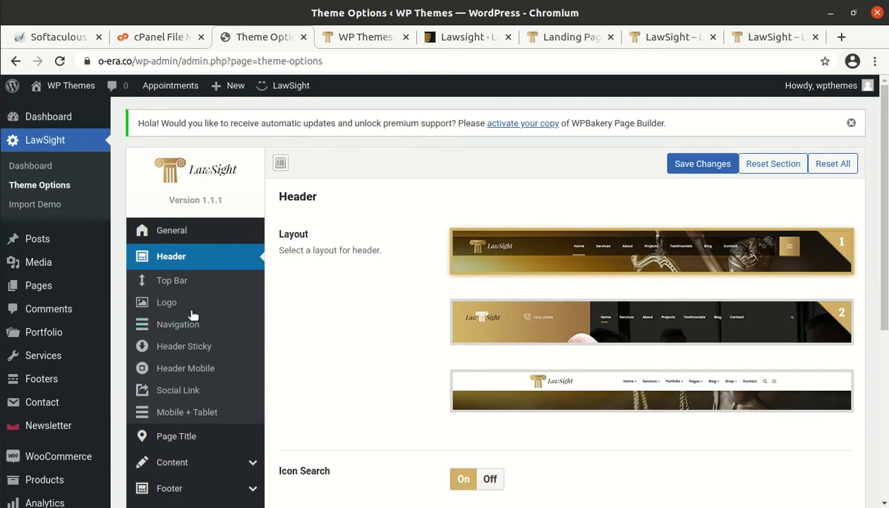
Step: Review the header's Top Bar phone, time and address settings and the Logo image and height settings
{"action": "left_click", "coordinate": [171, 281]}
{"action": "scroll", "coordinate": [397, 308], "scroll_direction": "down", "scroll_amount": 5}
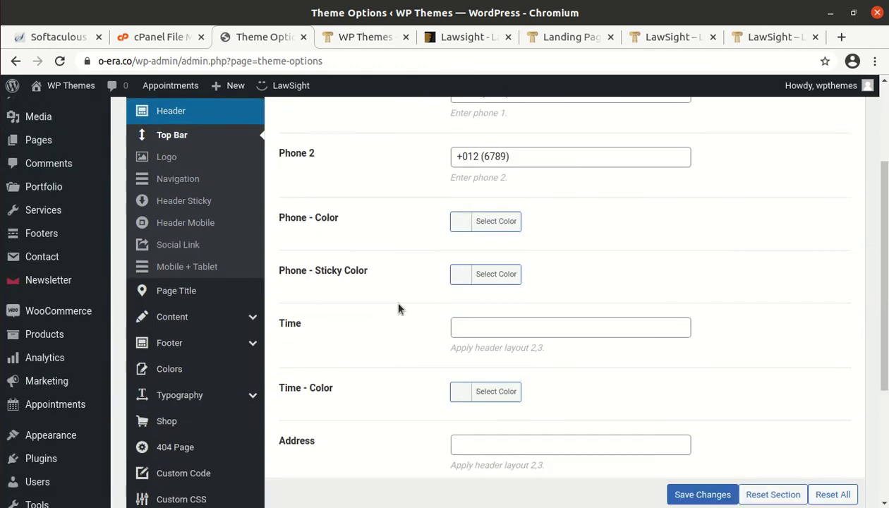
{"action": "scroll", "coordinate": [381, 308], "scroll_direction": "up", "scroll_amount": 3}
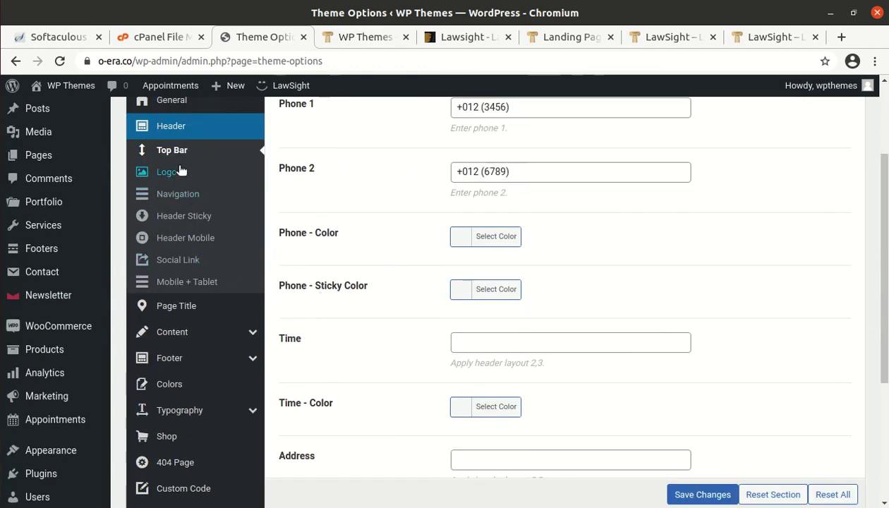
{"action": "left_click", "coordinate": [175, 173]}
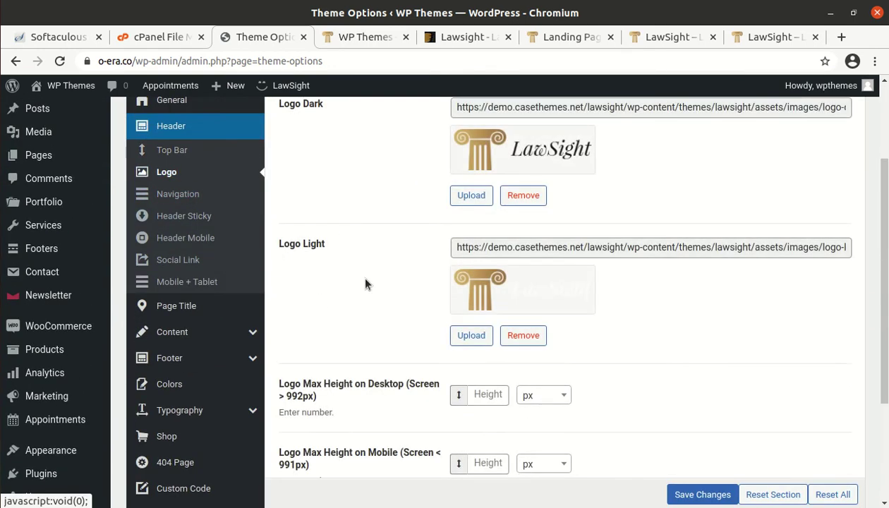
{"action": "scroll", "coordinate": [405, 290], "scroll_direction": "down", "scroll_amount": 5}
{"action": "scroll", "coordinate": [402, 286], "scroll_direction": "up", "scroll_amount": 6}
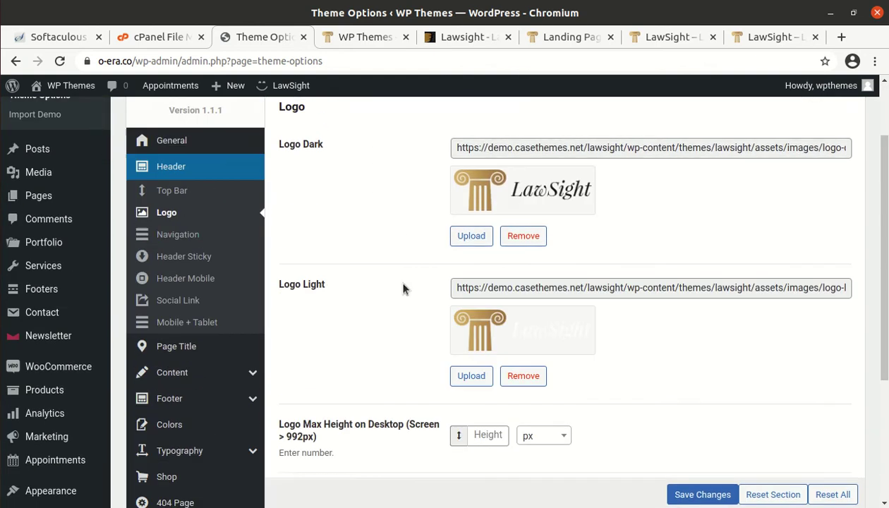
Step: Go through the header's Navigation, Header Sticky, Header Mobile, Social Link and Mobile + Tablet options
{"action": "left_click", "coordinate": [175, 290]}
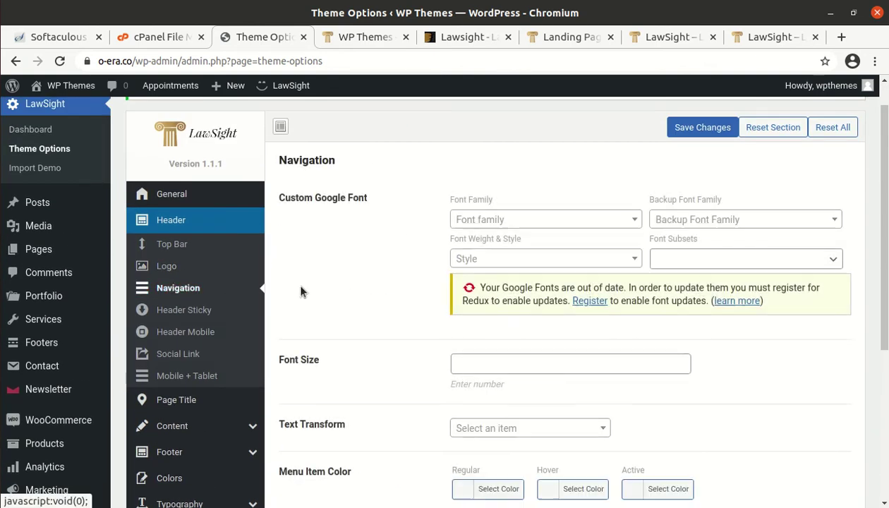
{"action": "scroll", "coordinate": [325, 287], "scroll_direction": "down", "scroll_amount": 3}
{"action": "scroll", "coordinate": [346, 309], "scroll_direction": "up", "scroll_amount": 1}
{"action": "scroll", "coordinate": [343, 311], "scroll_direction": "up", "scroll_amount": 1}
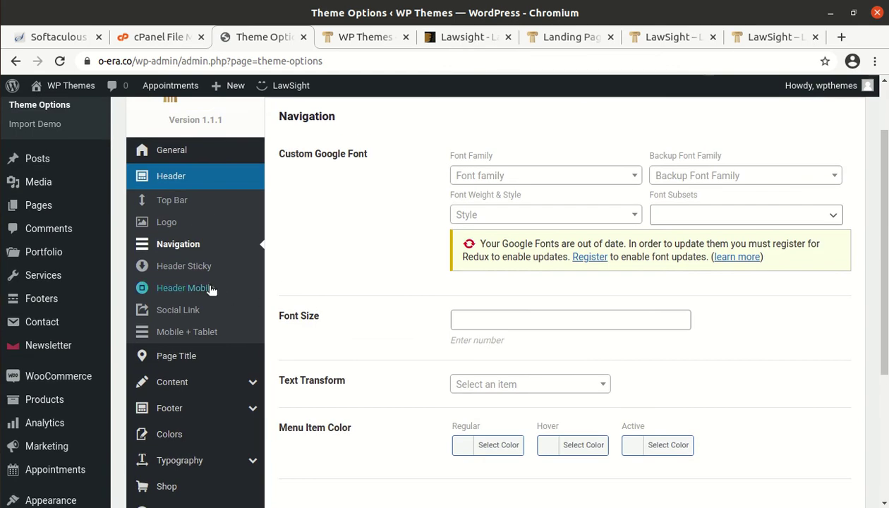
{"action": "left_click", "coordinate": [206, 266]}
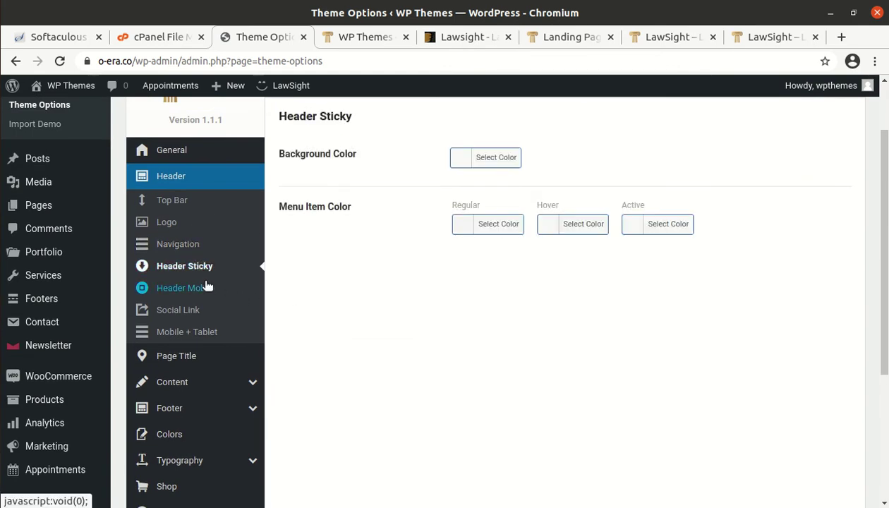
{"action": "left_click", "coordinate": [185, 289]}
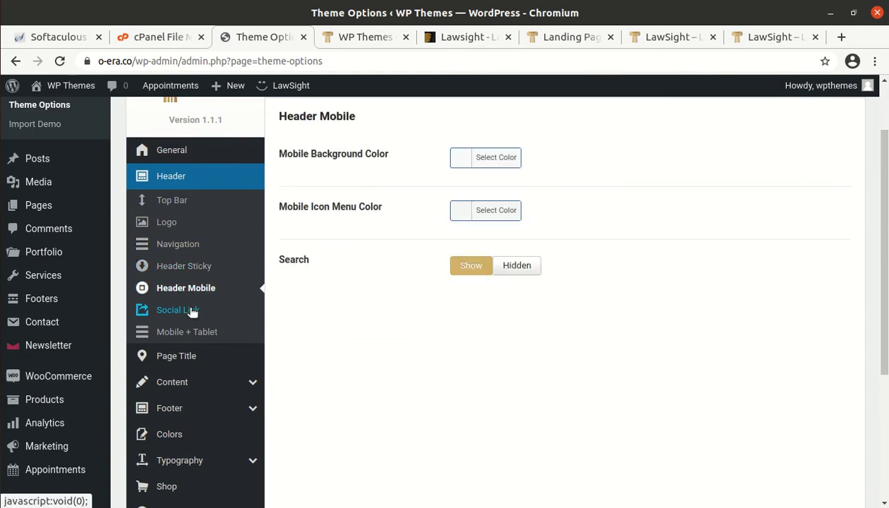
{"action": "left_click", "coordinate": [191, 311]}
{"action": "left_click", "coordinate": [199, 335]}
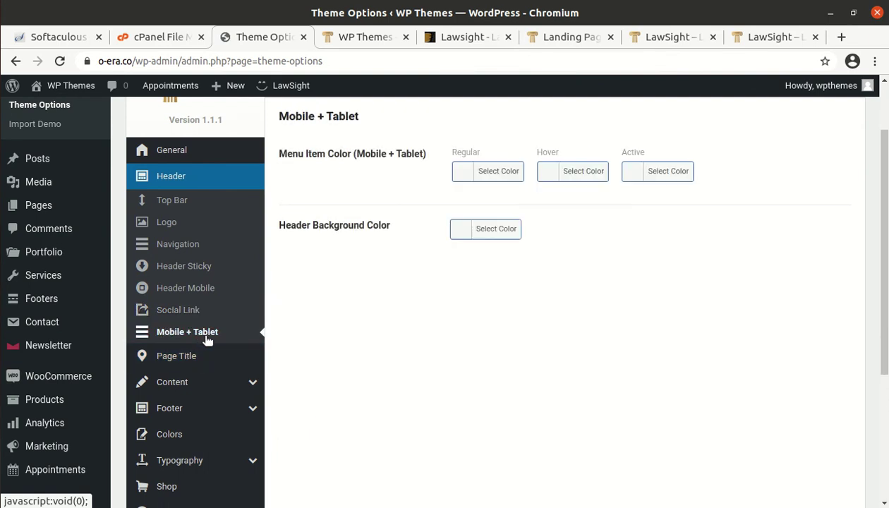
Step: Review the Page Title, Content and Footer options, including Footer Top, Footer Bottom and the footer's Social Link
{"action": "left_click", "coordinate": [194, 356]}
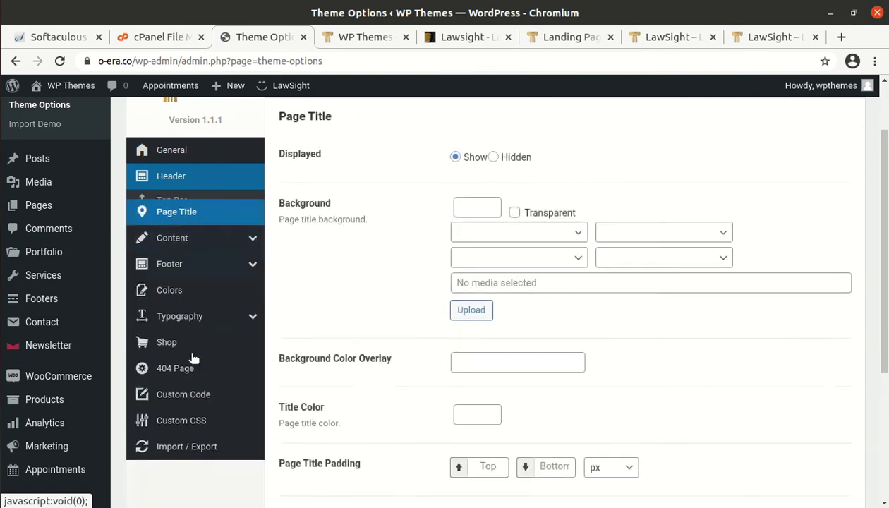
{"action": "left_click", "coordinate": [173, 233]}
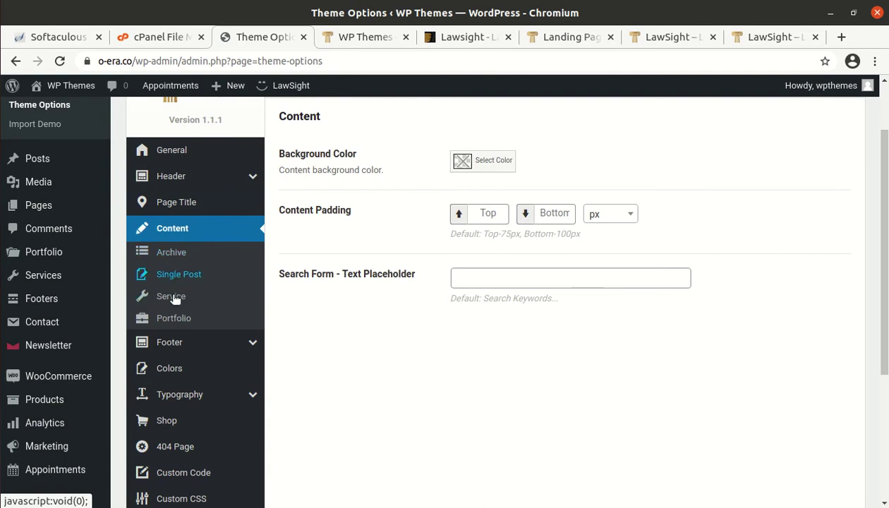
{"action": "left_click", "coordinate": [175, 350]}
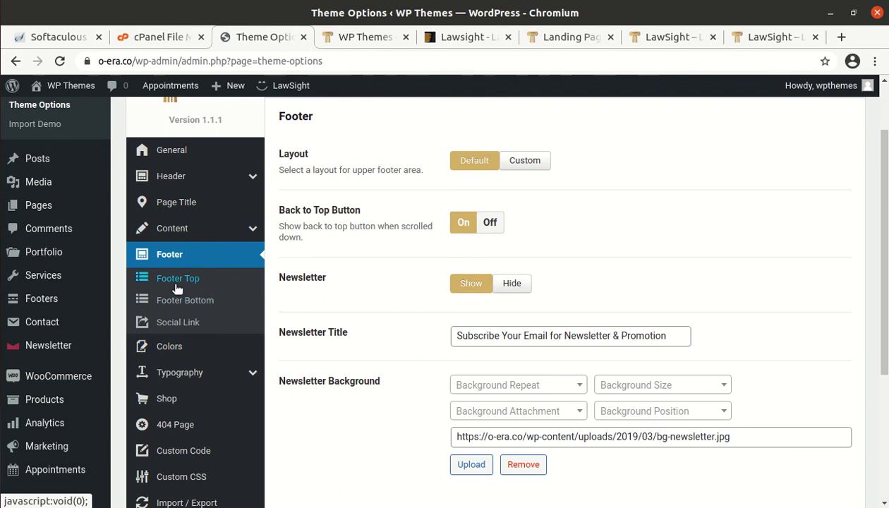
{"action": "left_click", "coordinate": [176, 282]}
{"action": "left_click", "coordinate": [174, 304]}
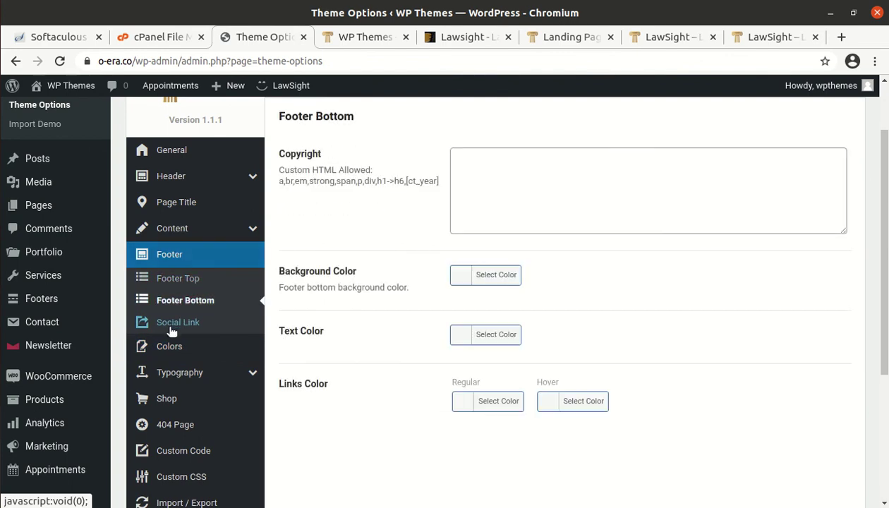
{"action": "left_click", "coordinate": [171, 329]}
Step: Review the theme's Colors, Typography, Fonts Selectors and Shop settings
{"action": "left_click", "coordinate": [169, 351]}
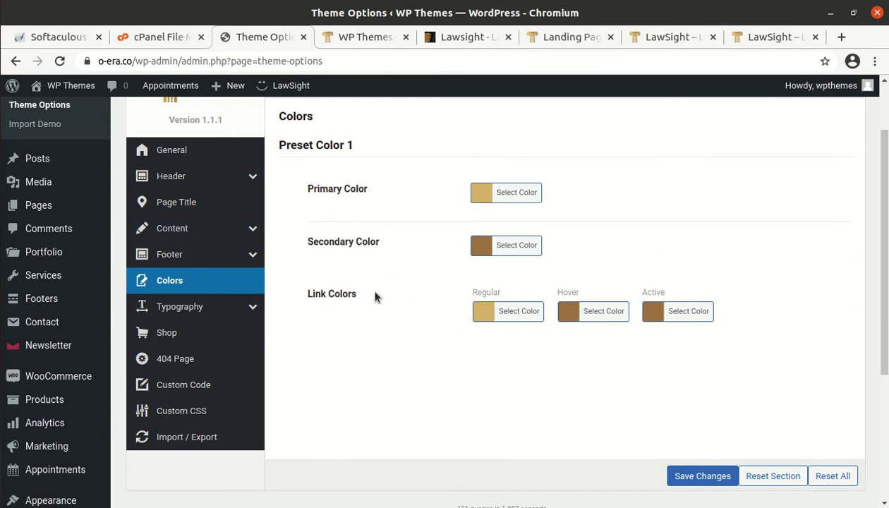
{"action": "left_click", "coordinate": [197, 311]}
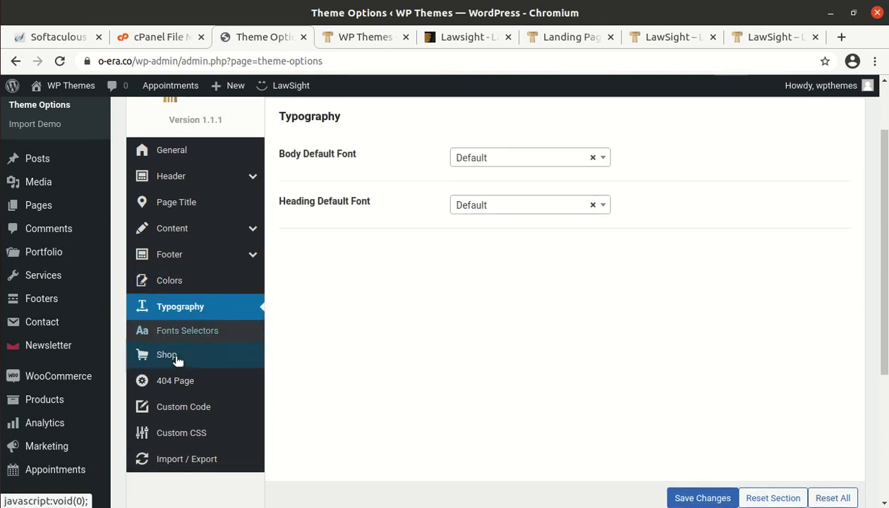
{"action": "left_click", "coordinate": [184, 329]}
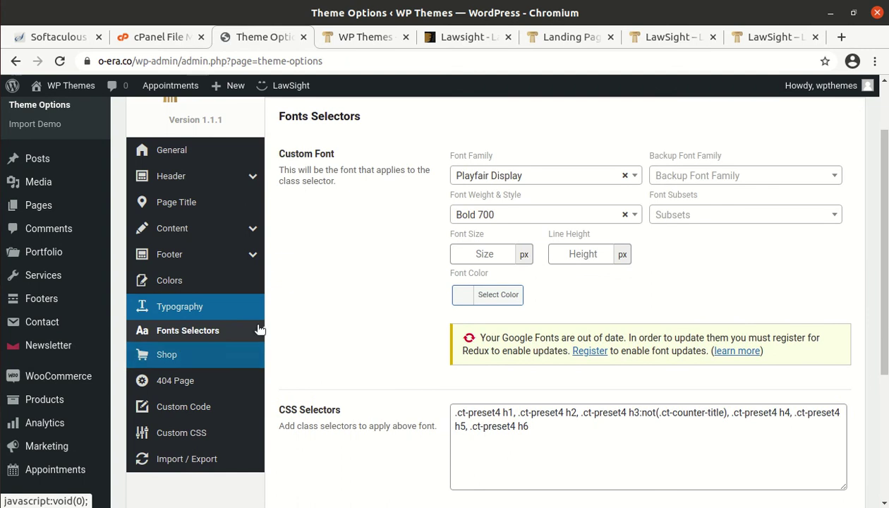
{"action": "left_click", "coordinate": [178, 357]}
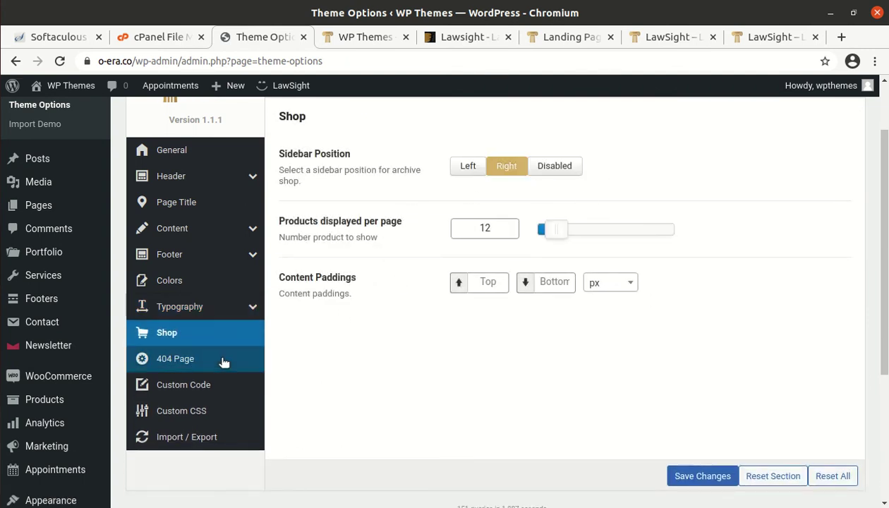
Step: Look through the 404 Page, Custom Code, Custom CSS and Import / Export sections of the theme options
{"action": "left_click", "coordinate": [200, 362]}
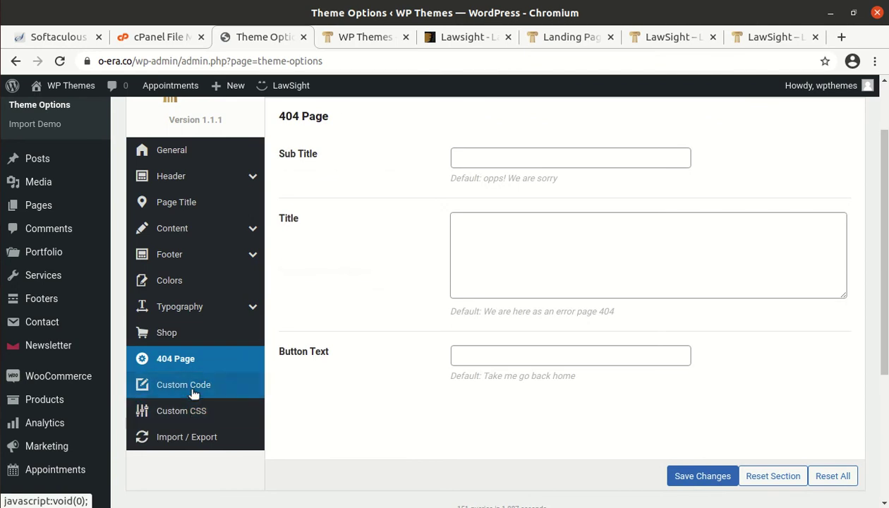
{"action": "left_click", "coordinate": [191, 395]}
{"action": "left_click", "coordinate": [189, 417]}
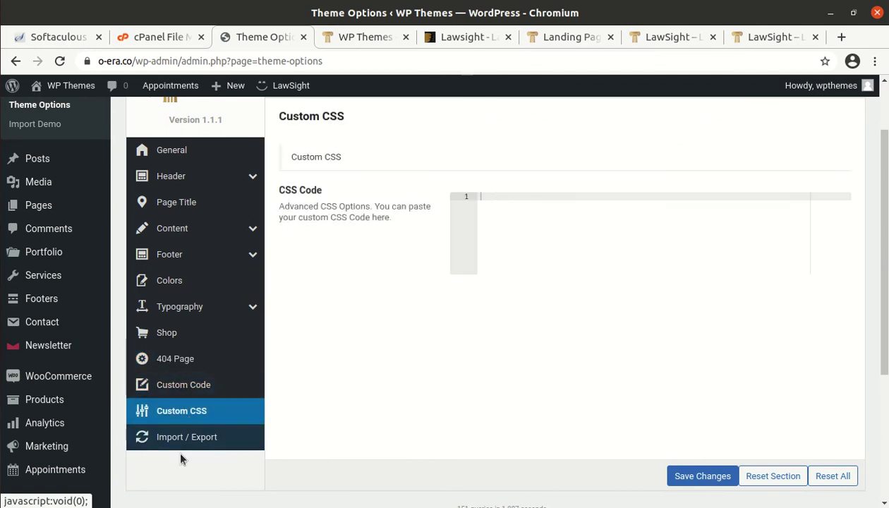
{"action": "left_click", "coordinate": [183, 444]}
{"action": "scroll", "coordinate": [184, 450], "scroll_direction": "down", "scroll_amount": 3}
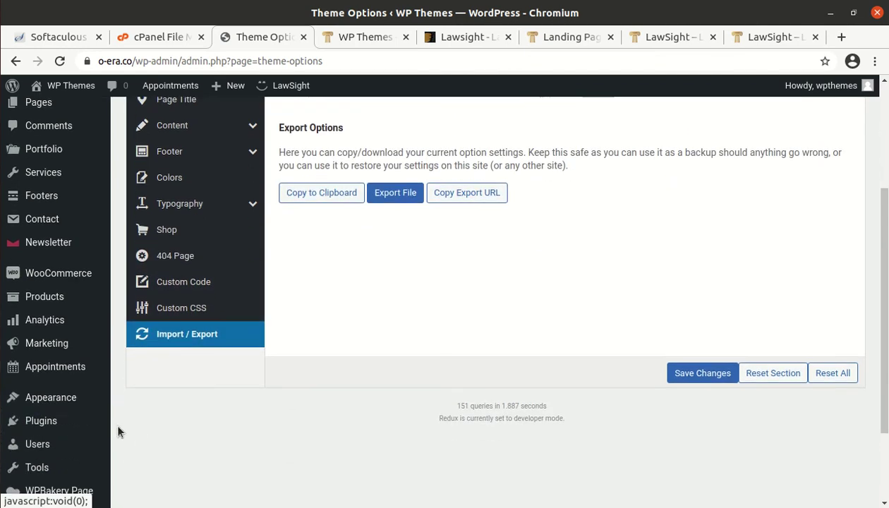
Step: Open the Appointments page in the WordPress admin and look over its calendar and the remaining admin entries
{"action": "mouse_move", "coordinate": [51, 370]}
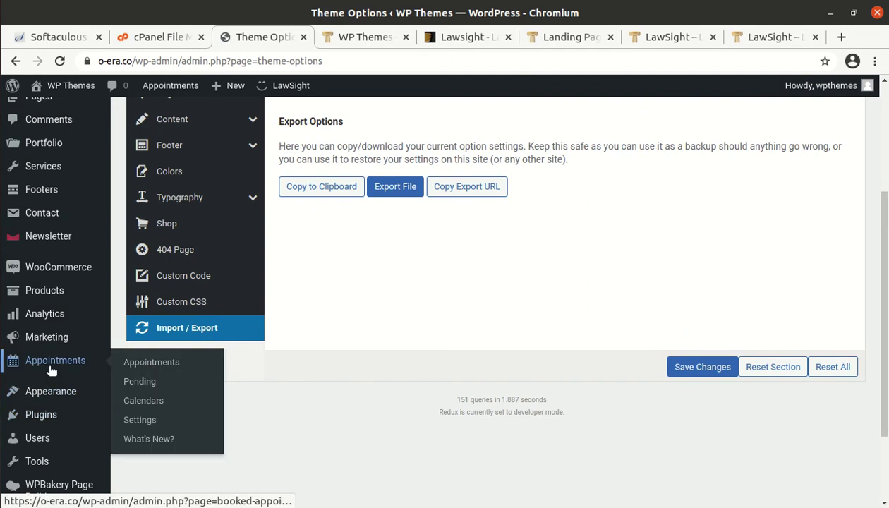
{"action": "left_click", "coordinate": [141, 363]}
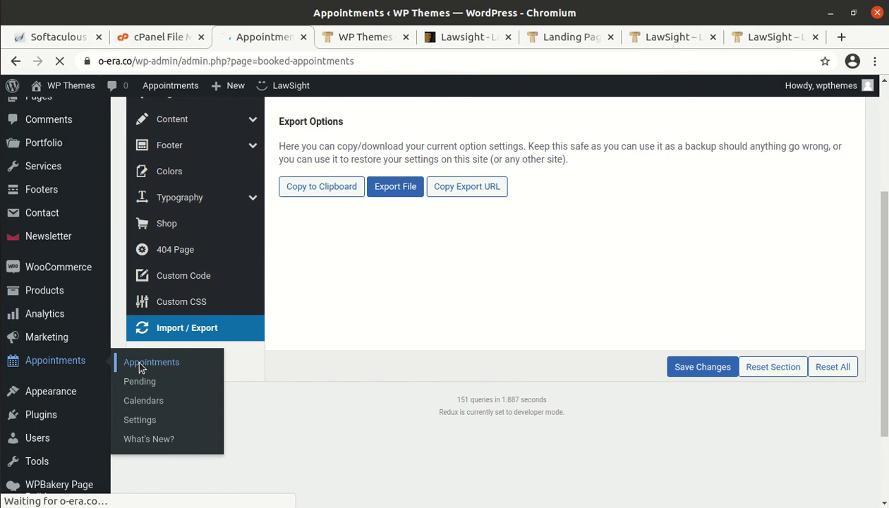
{"action": "scroll", "coordinate": [452, 317], "scroll_direction": "down", "scroll_amount": 5}
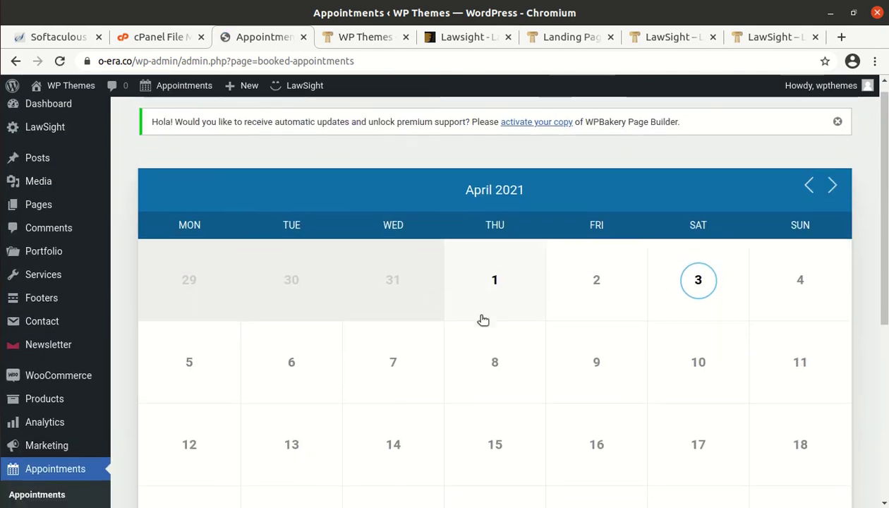
{"action": "scroll", "coordinate": [415, 337], "scroll_direction": "up", "scroll_amount": 4}
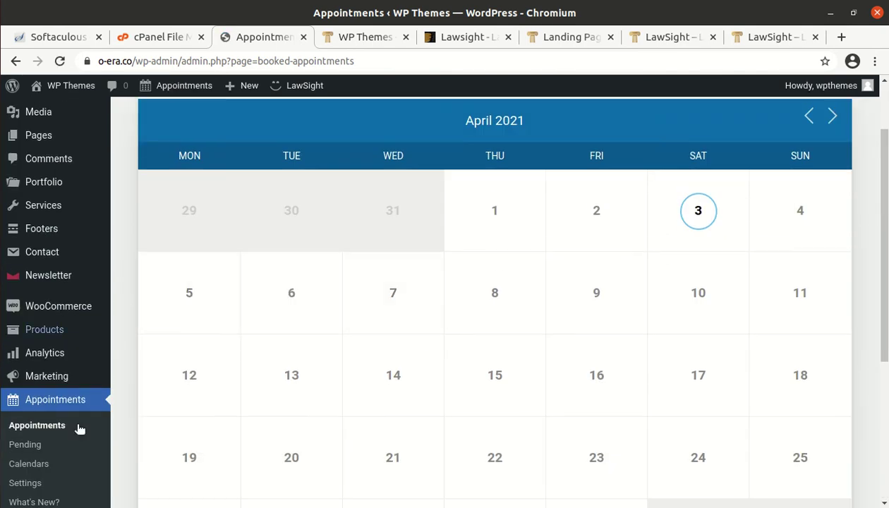
{"action": "scroll", "coordinate": [28, 431], "scroll_direction": "down", "scroll_amount": 2}
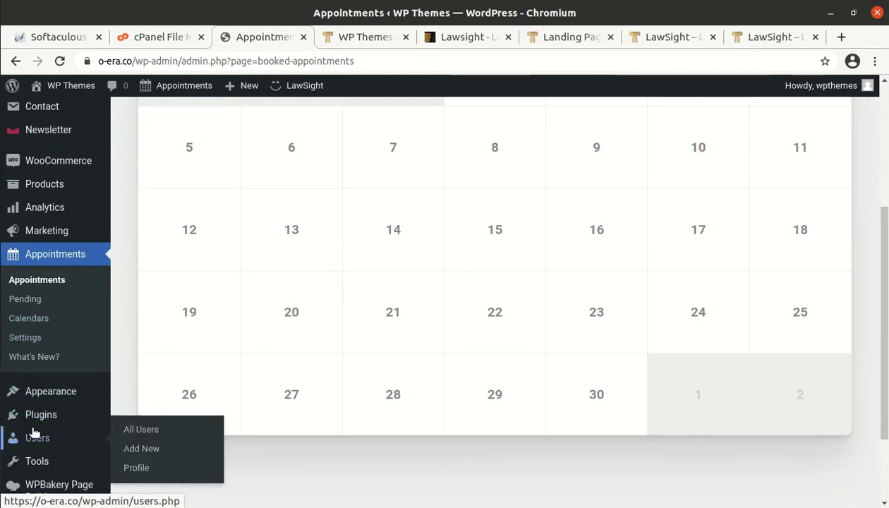
{"action": "scroll", "coordinate": [49, 335], "scroll_direction": "down", "scroll_amount": 2}
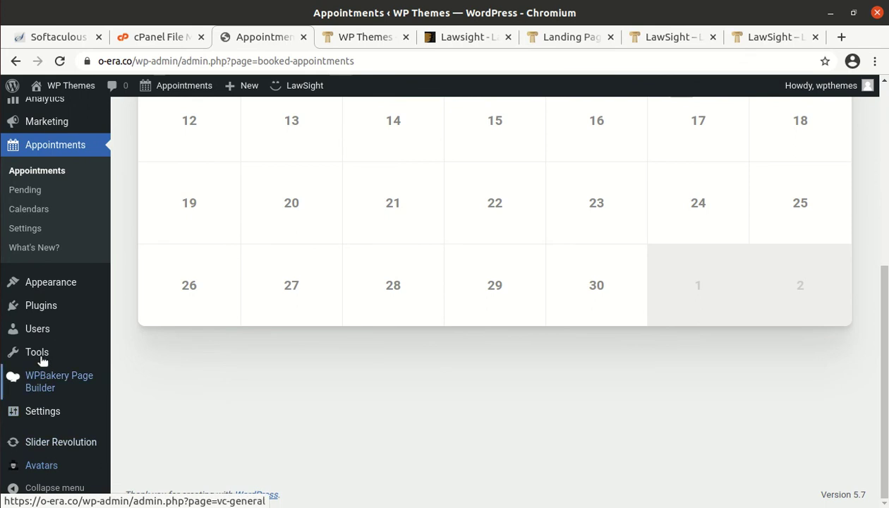
{"action": "mouse_move", "coordinate": [42, 355]}
{"action": "scroll", "coordinate": [43, 354], "scroll_direction": "up", "scroll_amount": 5}
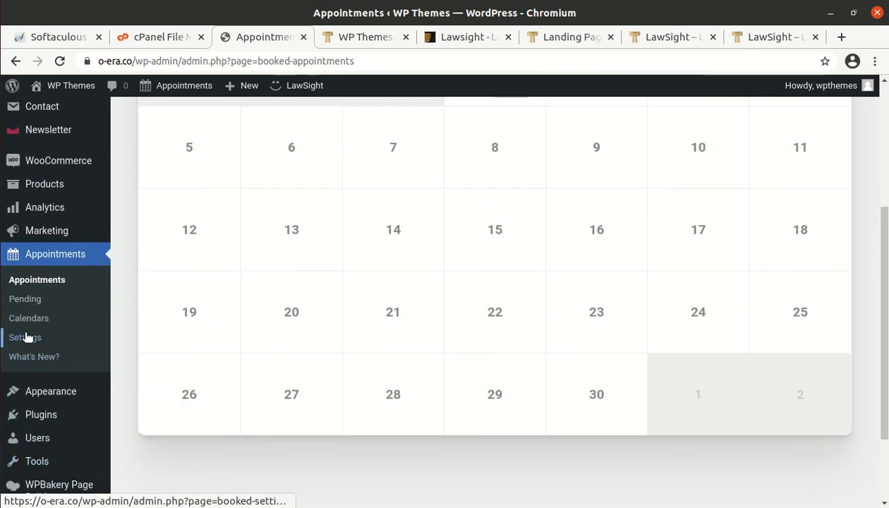
{"action": "scroll", "coordinate": [42, 383], "scroll_direction": "up", "scroll_amount": 2}
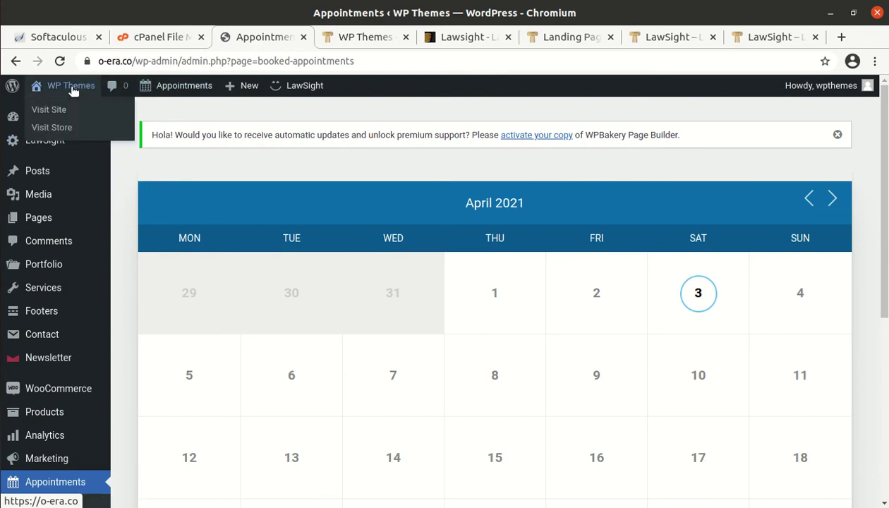
Step: Switch to the live home page and open it for front-end editing with WPBakery Page Builder
{"action": "left_click", "coordinate": [345, 42]}
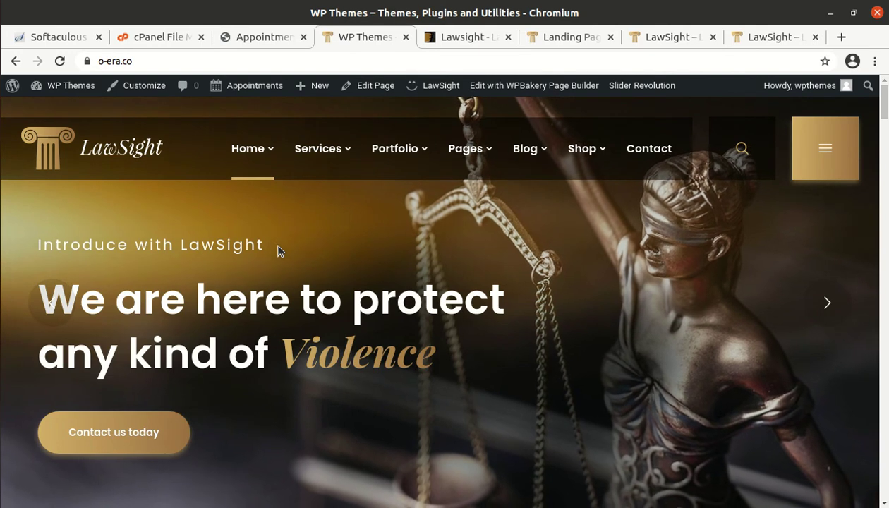
{"action": "left_click", "coordinate": [495, 91]}
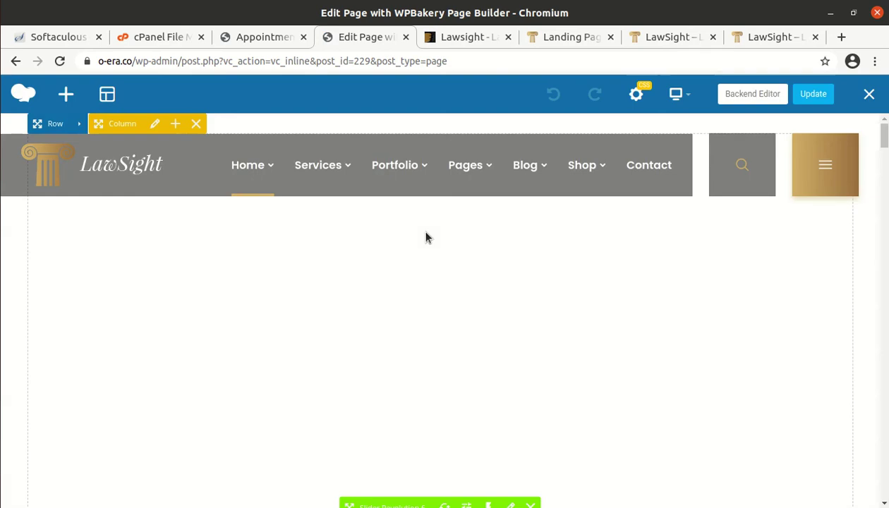
{"action": "scroll", "coordinate": [430, 296], "scroll_direction": "down", "scroll_amount": 2}
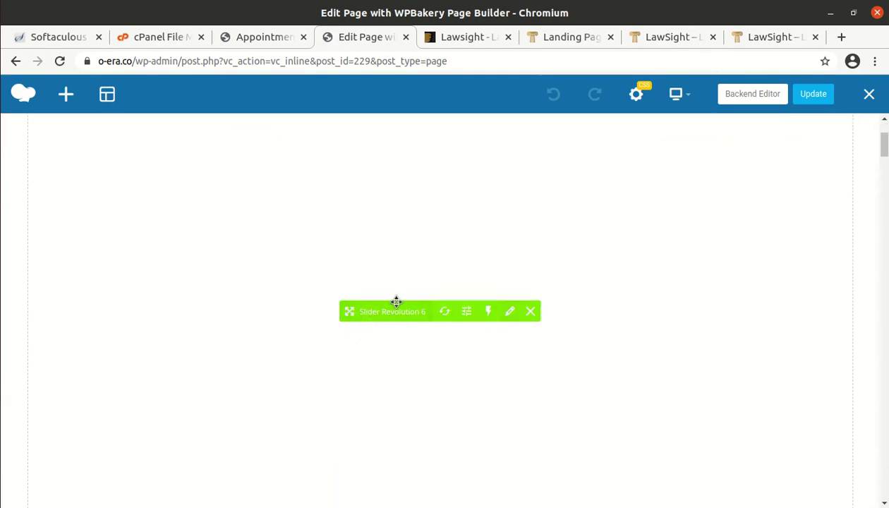
{"action": "scroll", "coordinate": [489, 314], "scroll_direction": "down", "scroll_amount": 2}
{"action": "scroll", "coordinate": [427, 317], "scroll_direction": "up", "scroll_amount": 2}
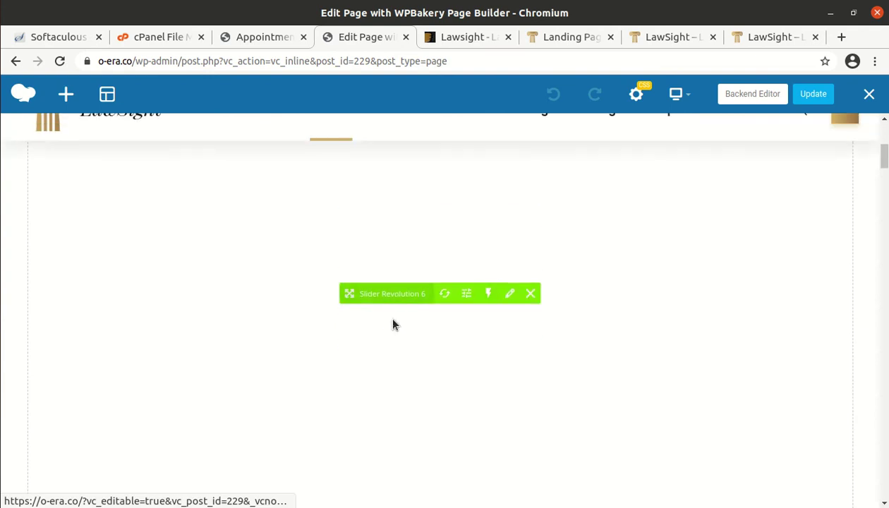
Step: Open the settings of the "99% winning guarantee" Fancy Box and look at its shortcode templates
{"action": "scroll", "coordinate": [447, 316], "scroll_direction": "down", "scroll_amount": 2}
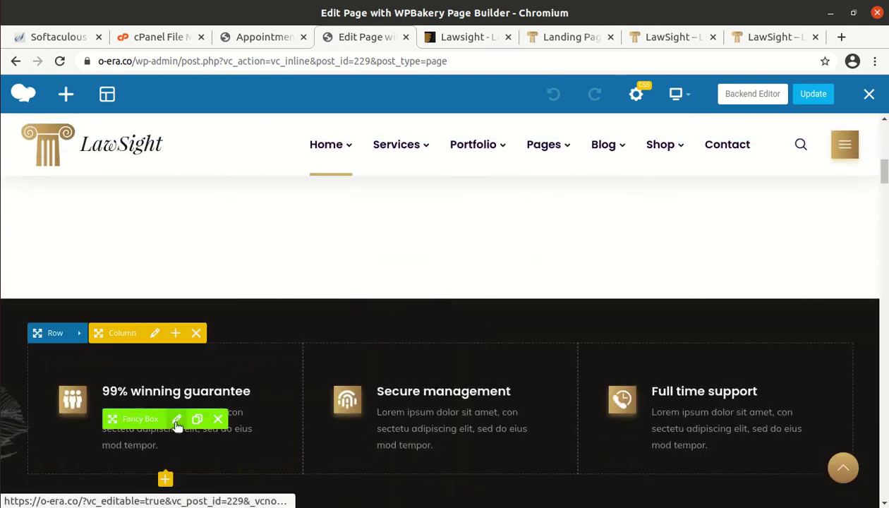
{"action": "left_click", "coordinate": [177, 421]}
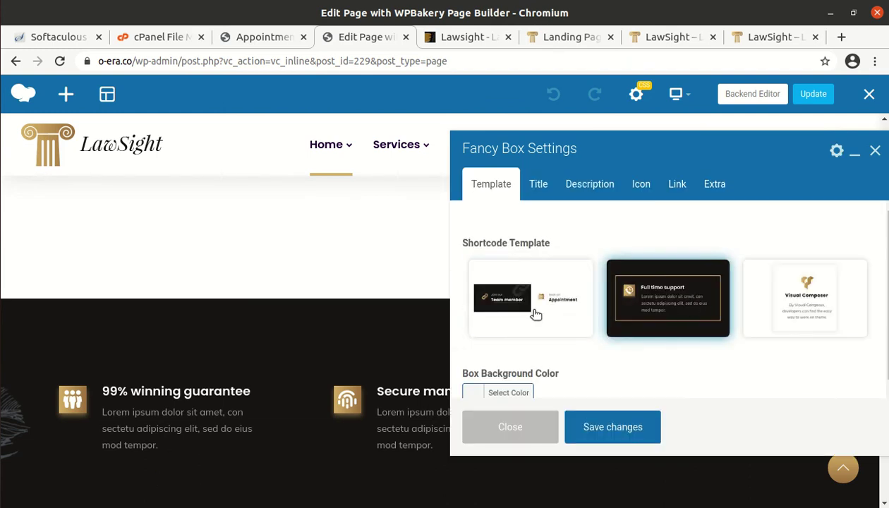
{"action": "scroll", "coordinate": [711, 327], "scroll_direction": "down", "scroll_amount": 1}
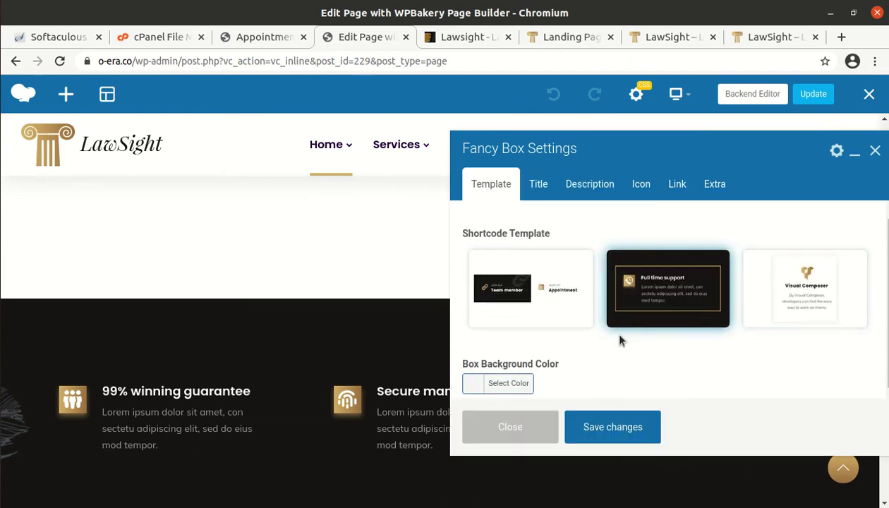
Step: Look at the title and description settings of the "99% winning guarantee" Fancy Box and close its settings without saving
{"action": "left_click", "coordinate": [539, 185]}
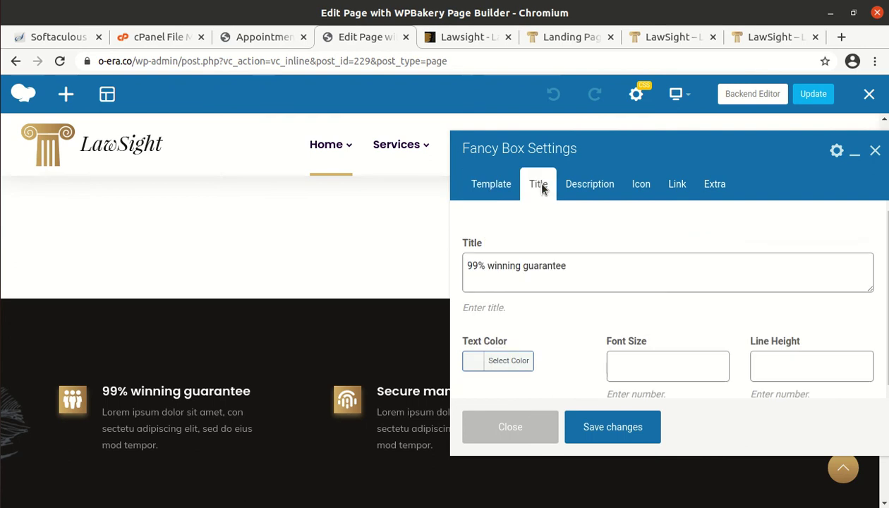
{"action": "left_click", "coordinate": [607, 193]}
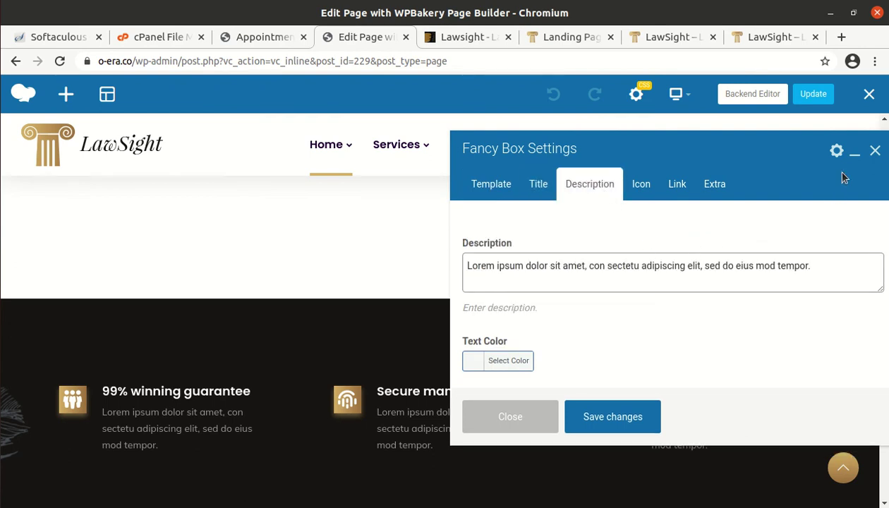
{"action": "left_click", "coordinate": [875, 153]}
Step: Look over the About us section and the Services grid of the home page in the front-end editor
{"action": "scroll", "coordinate": [542, 341], "scroll_direction": "down", "scroll_amount": 10}
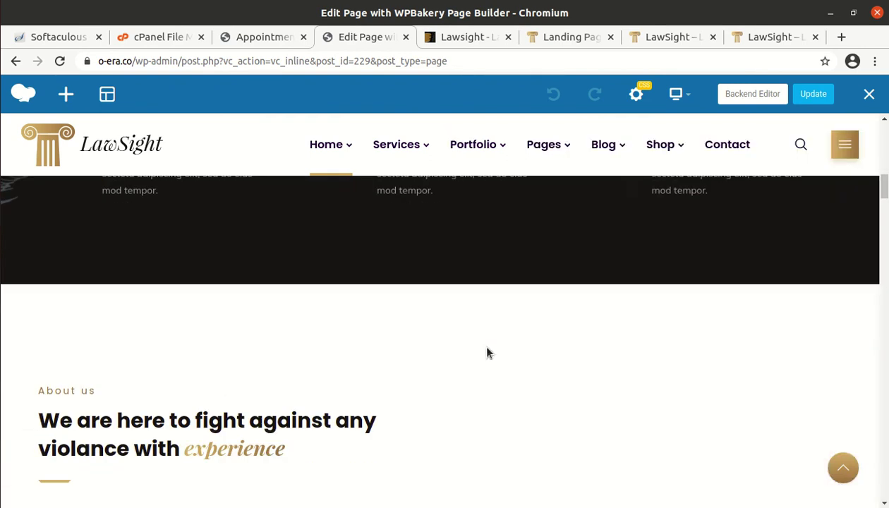
{"action": "scroll", "coordinate": [482, 351], "scroll_direction": "down", "scroll_amount": 2}
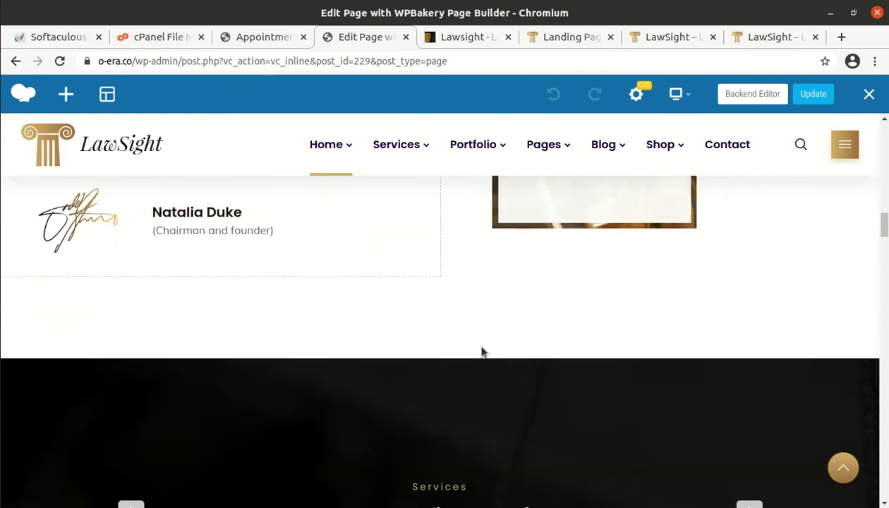
{"action": "scroll", "coordinate": [482, 351], "scroll_direction": "up", "scroll_amount": 3}
{"action": "scroll", "coordinate": [498, 364], "scroll_direction": "down", "scroll_amount": 5}
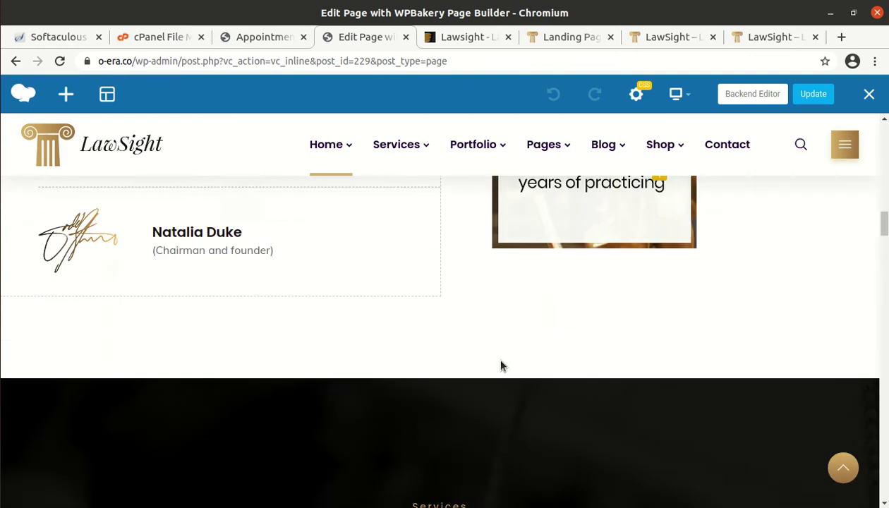
{"action": "scroll", "coordinate": [498, 363], "scroll_direction": "down", "scroll_amount": 2}
{"action": "scroll", "coordinate": [405, 337], "scroll_direction": "up", "scroll_amount": 3}
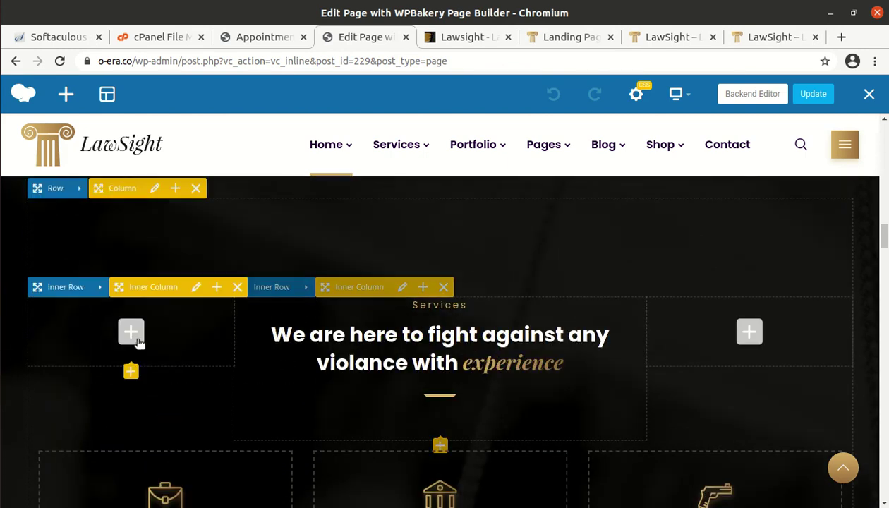
{"action": "scroll", "coordinate": [740, 335], "scroll_direction": "down", "scroll_amount": 3}
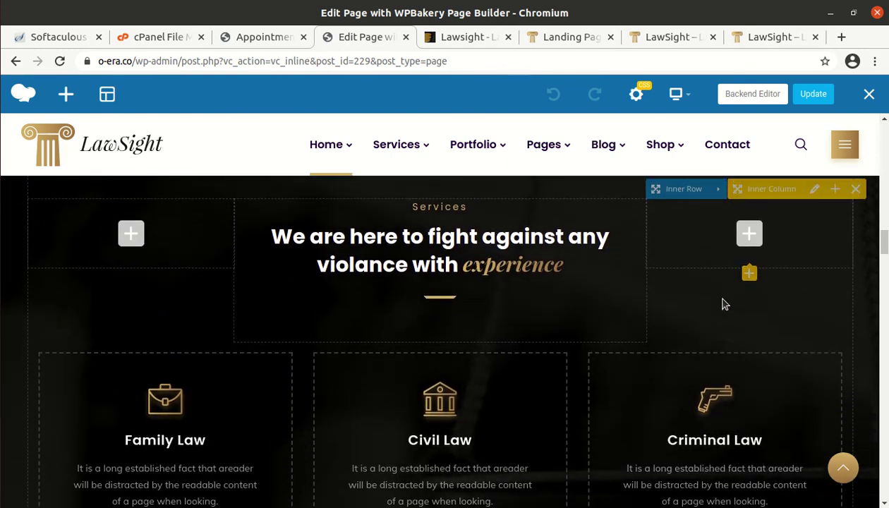
{"action": "scroll", "coordinate": [748, 300], "scroll_direction": "up", "scroll_amount": 2}
{"action": "scroll", "coordinate": [423, 356], "scroll_direction": "down", "scroll_amount": 15}
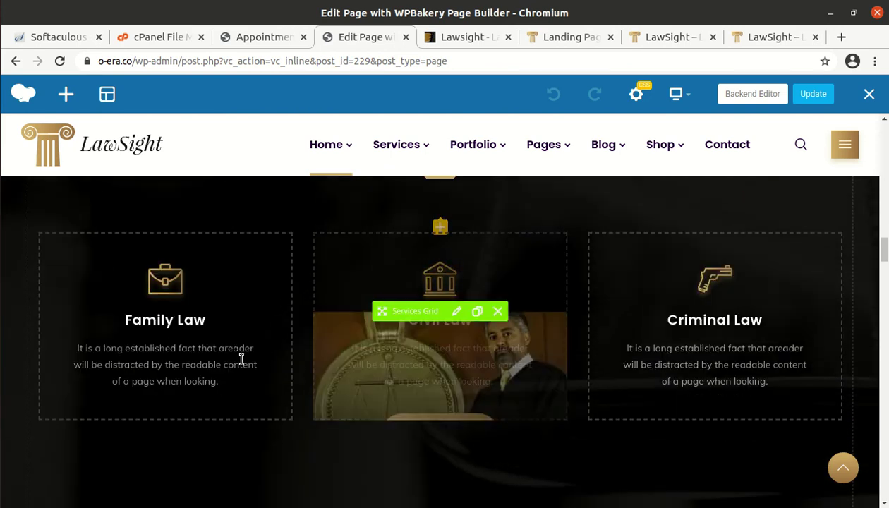
{"action": "scroll", "coordinate": [399, 328], "scroll_direction": "up", "scroll_amount": 4}
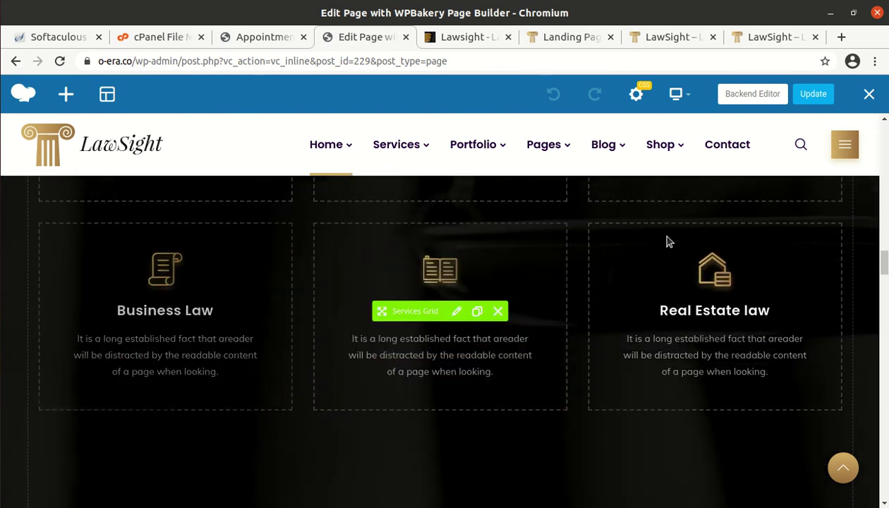
Step: Open the home page in the backend editor and examine its rows and elements down to the Testimonial Carousel
{"action": "left_click", "coordinate": [752, 94]}
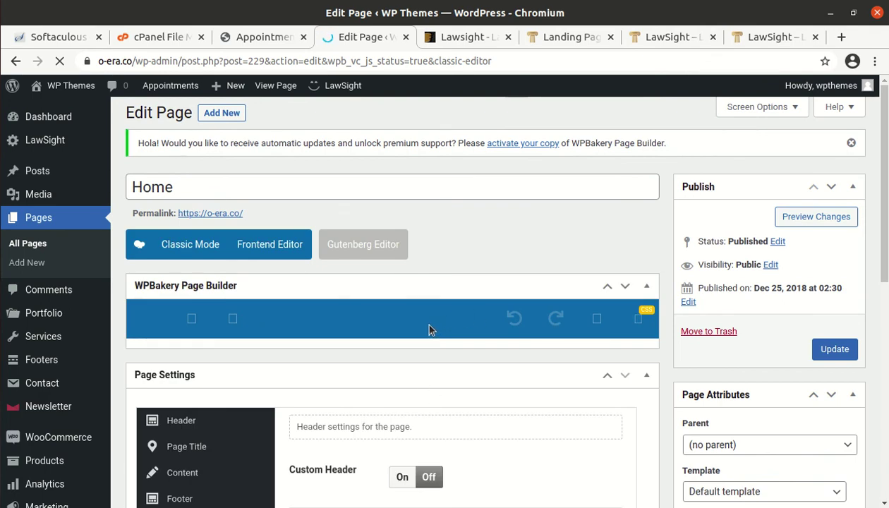
{"action": "scroll", "coordinate": [429, 329], "scroll_direction": "down", "scroll_amount": 3}
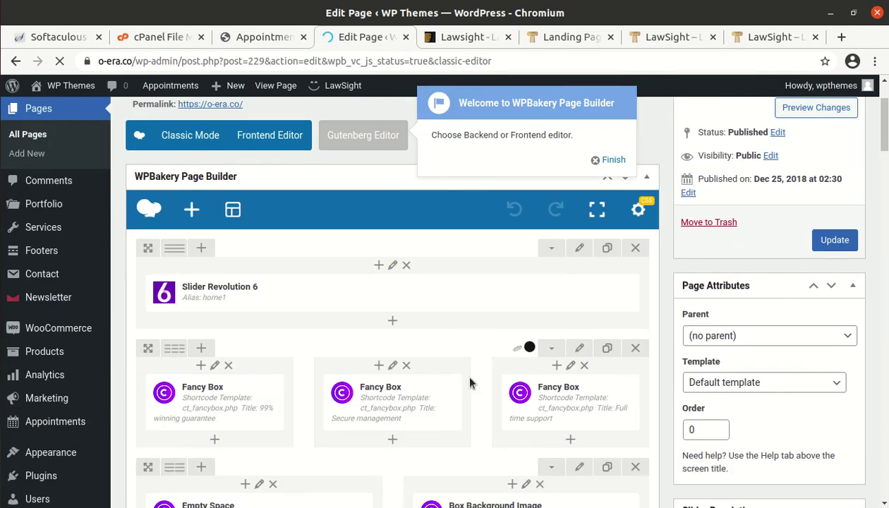
{"action": "scroll", "coordinate": [471, 383], "scroll_direction": "down", "scroll_amount": 2}
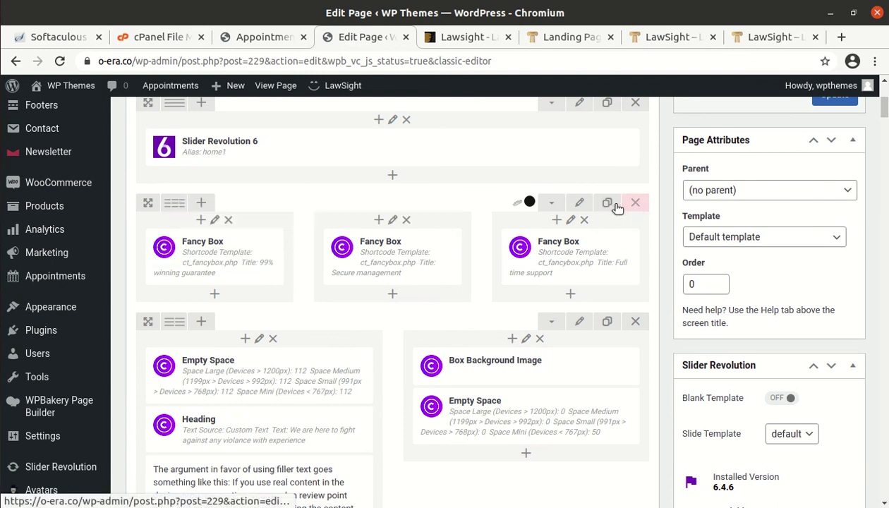
{"action": "scroll", "coordinate": [296, 318], "scroll_direction": "down", "scroll_amount": 2}
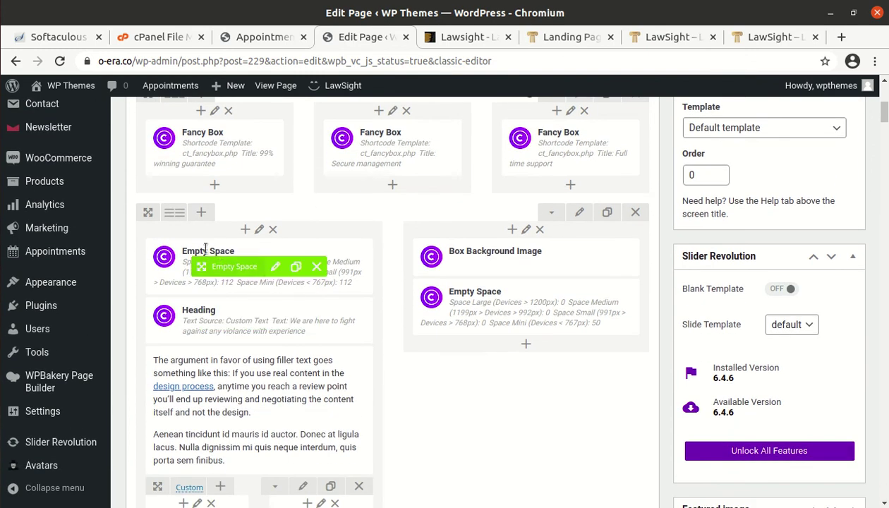
{"action": "scroll", "coordinate": [402, 303], "scroll_direction": "down", "scroll_amount": 3}
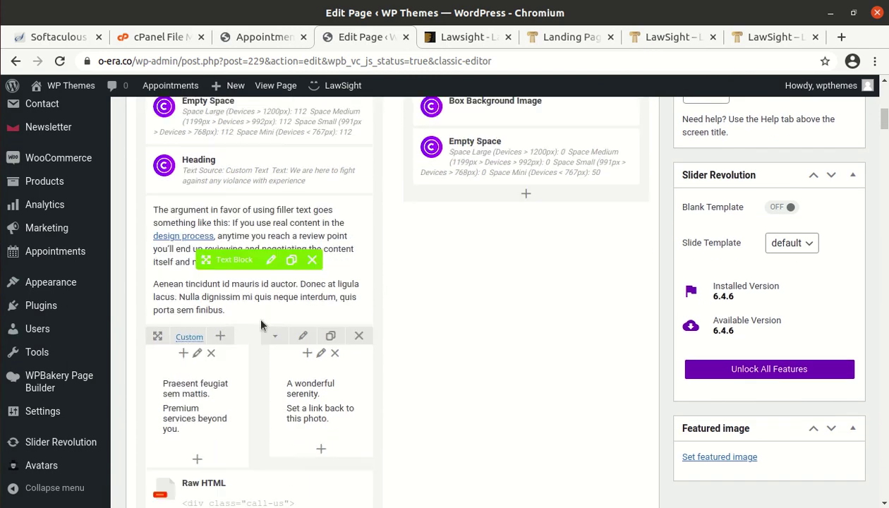
{"action": "scroll", "coordinate": [260, 324], "scroll_direction": "down", "scroll_amount": 1}
{"action": "scroll", "coordinate": [259, 345], "scroll_direction": "down", "scroll_amount": 3}
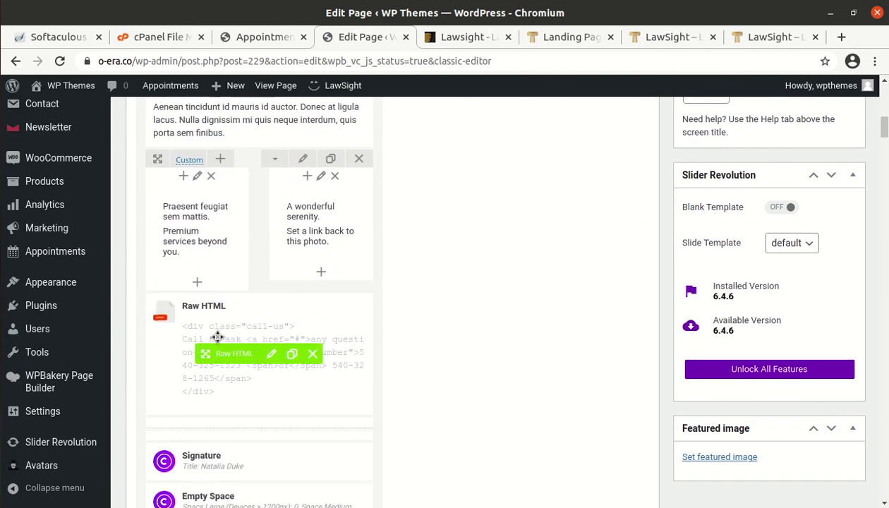
{"action": "scroll", "coordinate": [282, 353], "scroll_direction": "down", "scroll_amount": 3}
{"action": "scroll", "coordinate": [423, 374], "scroll_direction": "down", "scroll_amount": 3}
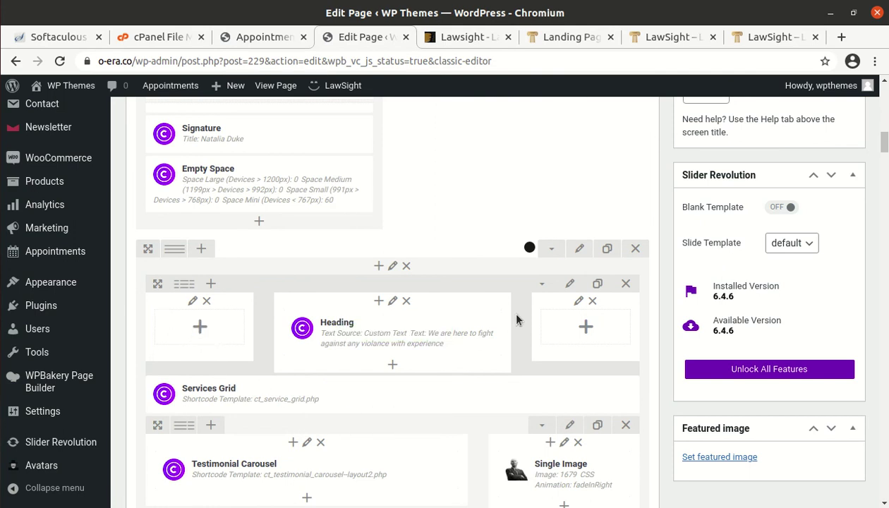
Step: Dismiss the "Welcome to WPBakery Page Builder" tip on the Edit Page screen
{"action": "scroll", "coordinate": [516, 320], "scroll_direction": "up", "scroll_amount": 9}
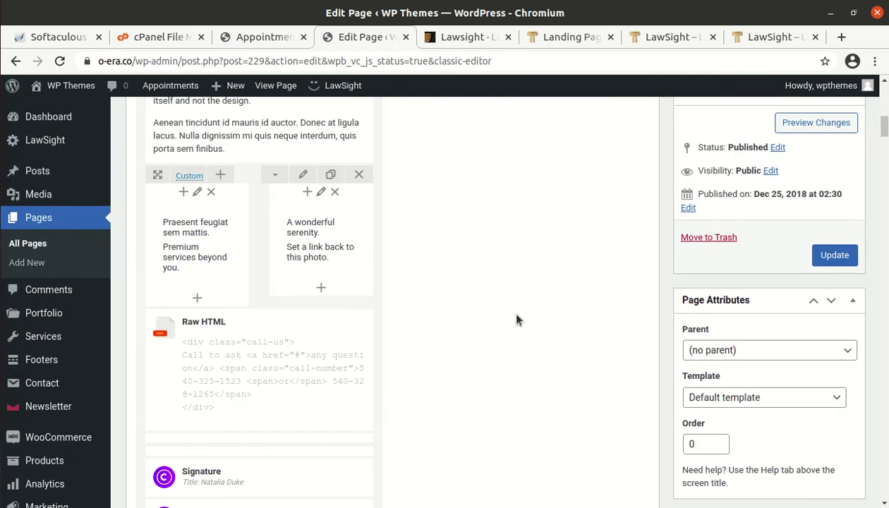
{"action": "scroll", "coordinate": [516, 319], "scroll_direction": "up", "scroll_amount": 6}
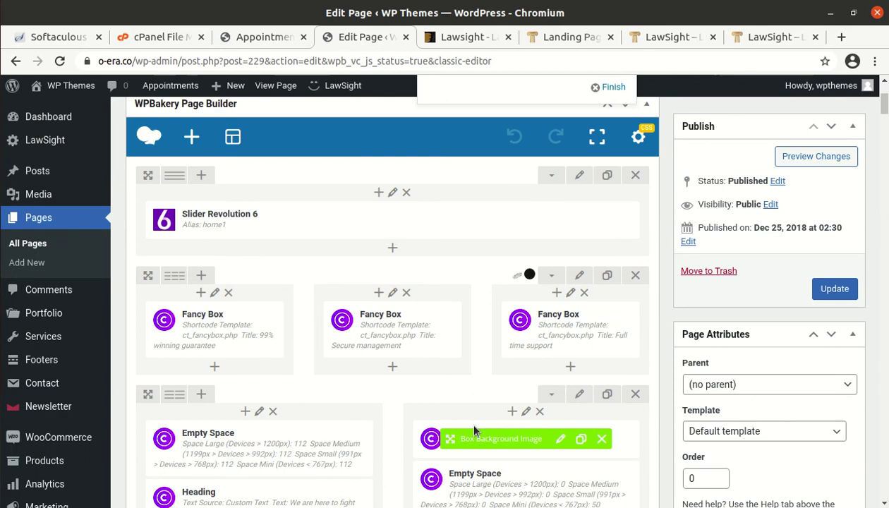
{"action": "scroll", "coordinate": [466, 418], "scroll_direction": "up", "scroll_amount": 3}
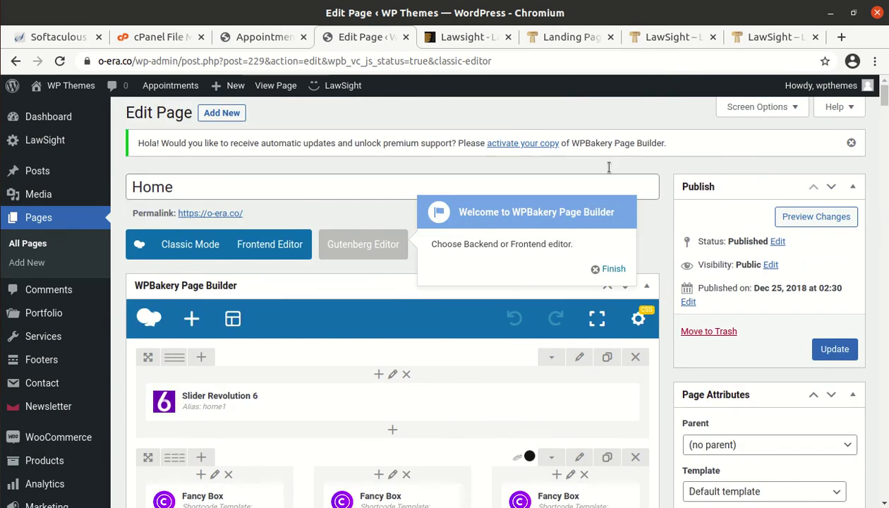
{"action": "left_click", "coordinate": [597, 272]}
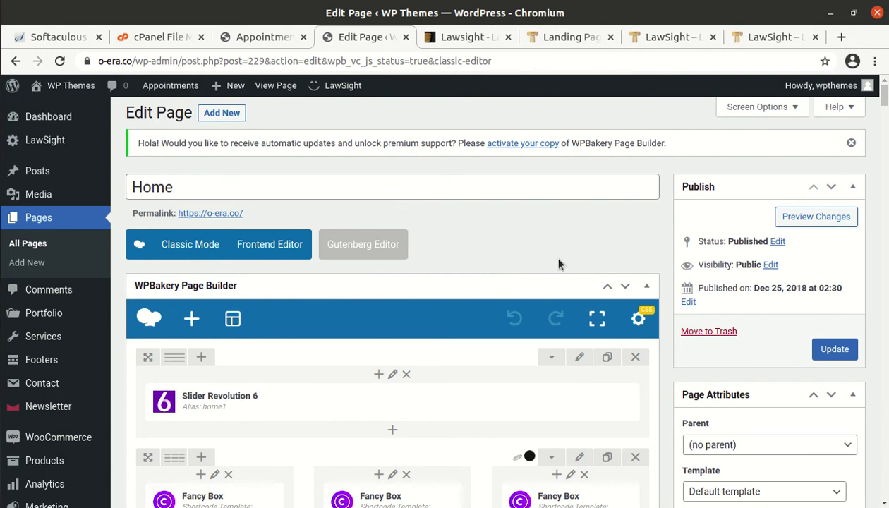
Step: Look through the home page's backend element layout down to the "We feel very proud for our great achievement" heading row
{"action": "scroll", "coordinate": [558, 264], "scroll_direction": "down", "scroll_amount": 6}
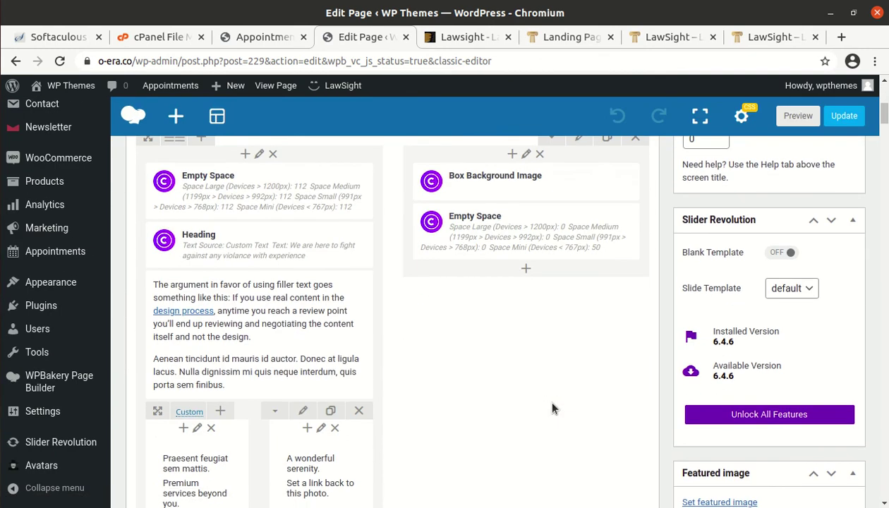
{"action": "scroll", "coordinate": [553, 408], "scroll_direction": "down", "scroll_amount": 6}
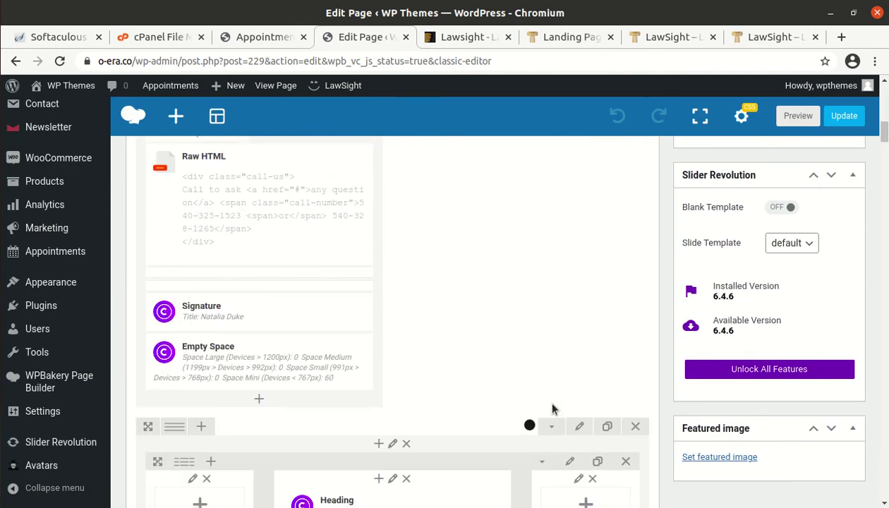
{"action": "scroll", "coordinate": [552, 408], "scroll_direction": "down", "scroll_amount": 6}
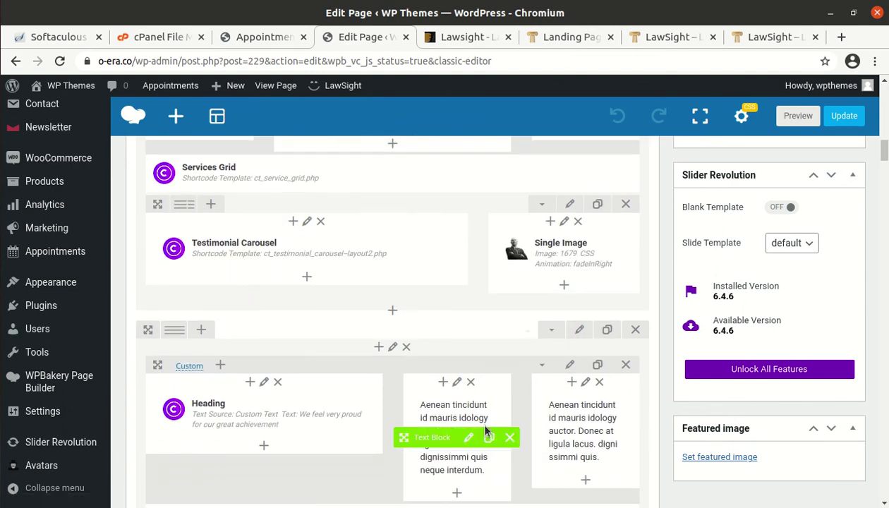
{"action": "scroll", "coordinate": [486, 430], "scroll_direction": "up", "scroll_amount": 18}
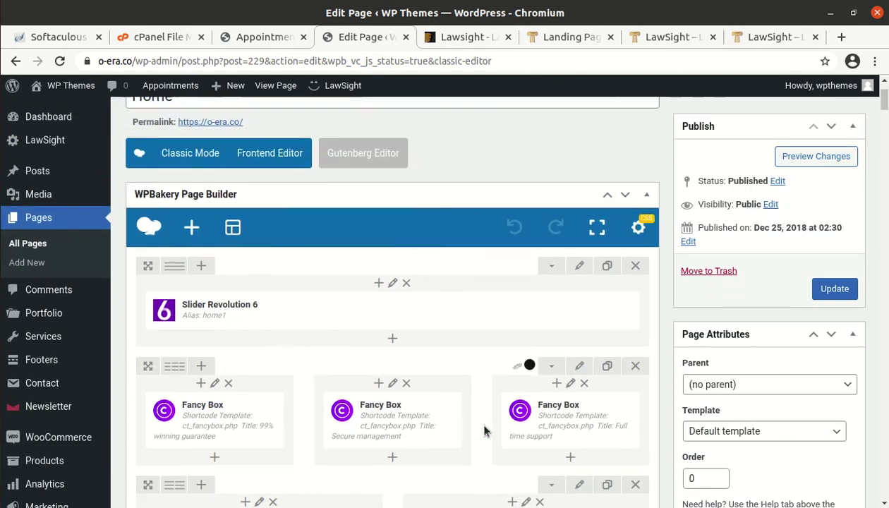
{"action": "scroll", "coordinate": [484, 430], "scroll_direction": "up", "scroll_amount": 2}
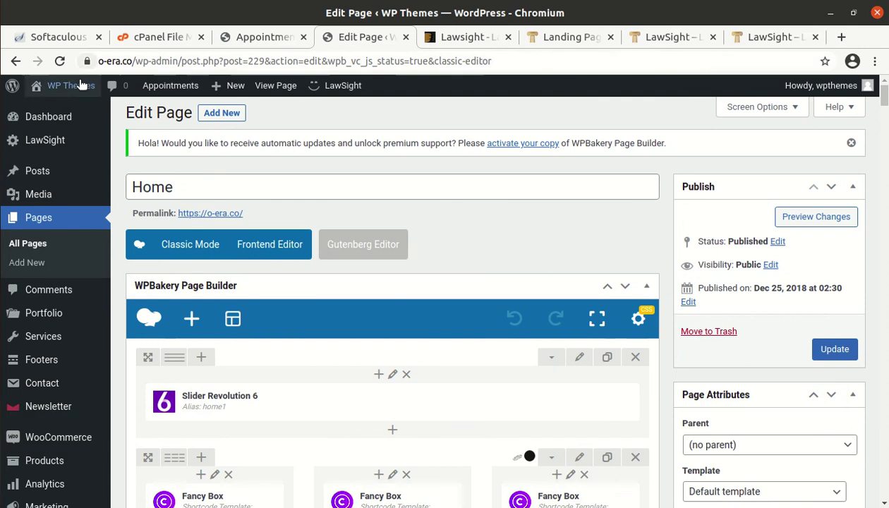
Step: Visit the live home page and look over its hero slider, feature boxes and About us section
{"action": "mouse_move", "coordinate": [79, 85]}
{"action": "left_click", "coordinate": [61, 115]}
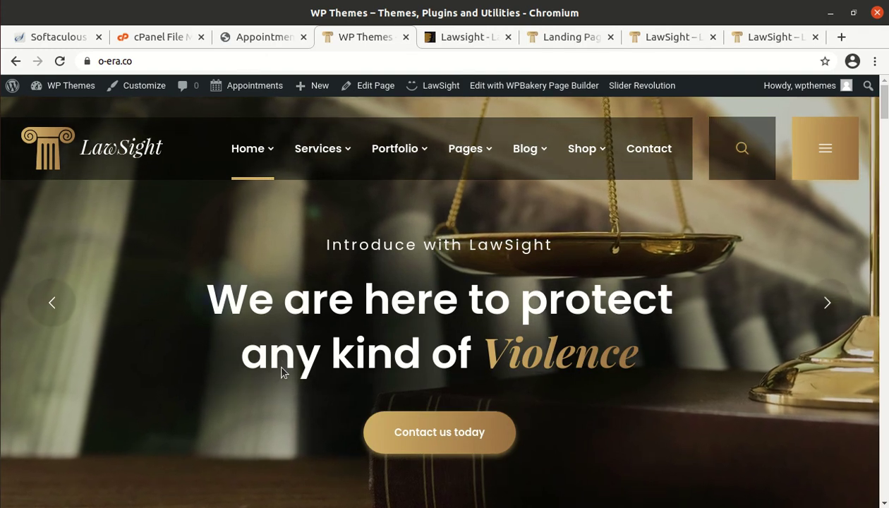
{"action": "scroll", "coordinate": [281, 336], "scroll_direction": "down", "scroll_amount": 3}
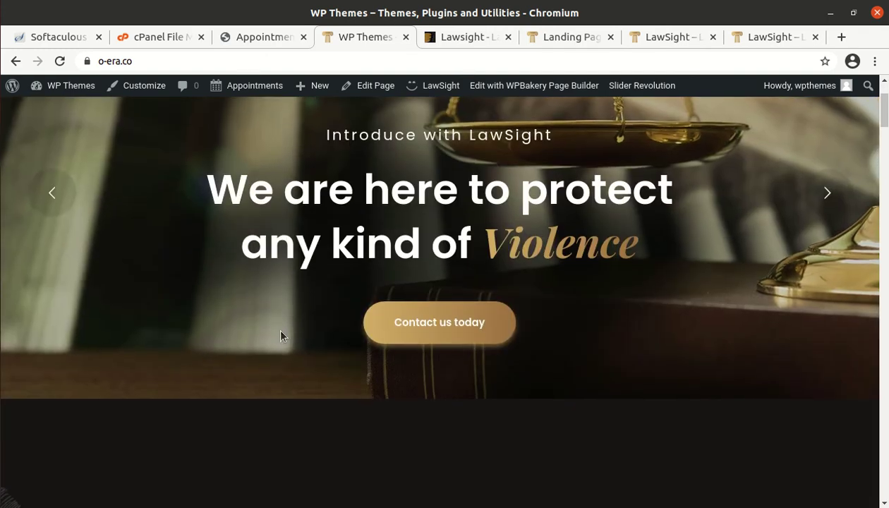
{"action": "scroll", "coordinate": [281, 336], "scroll_direction": "down", "scroll_amount": 3}
{"action": "scroll", "coordinate": [282, 336], "scroll_direction": "down", "scroll_amount": 2}
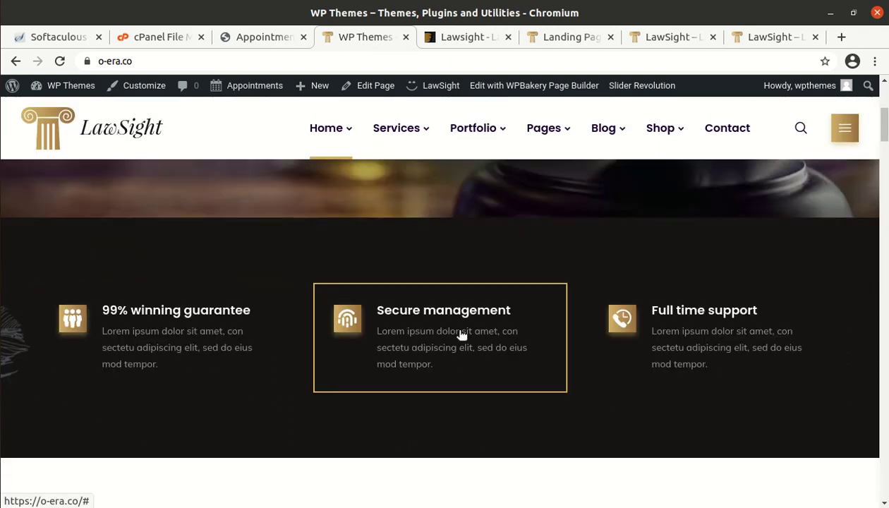
{"action": "scroll", "coordinate": [460, 335], "scroll_direction": "down", "scroll_amount": 3}
{"action": "scroll", "coordinate": [460, 336], "scroll_direction": "down", "scroll_amount": 2}
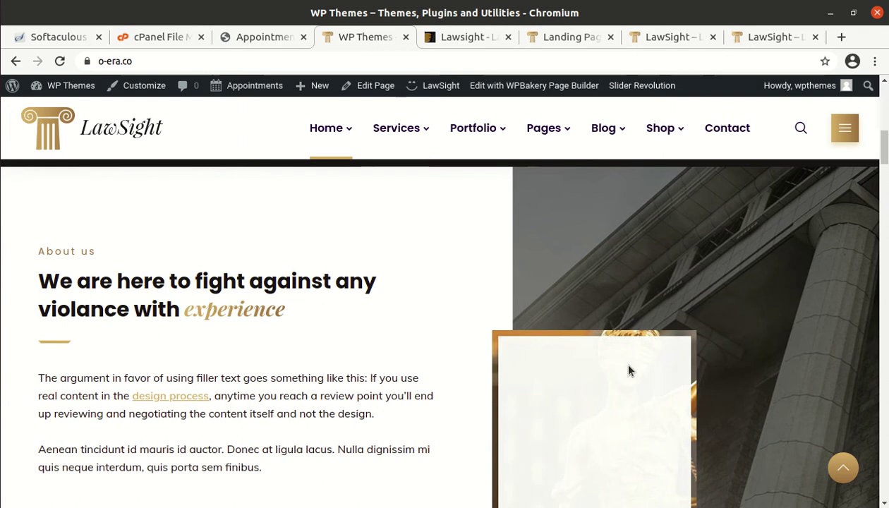
{"action": "scroll", "coordinate": [628, 369], "scroll_direction": "down", "scroll_amount": 2}
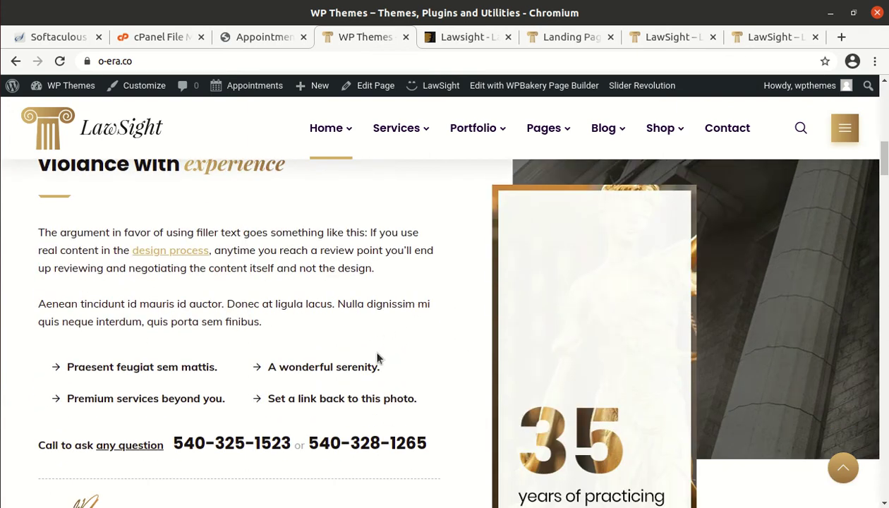
{"action": "scroll", "coordinate": [378, 358], "scroll_direction": "down", "scroll_amount": 5}
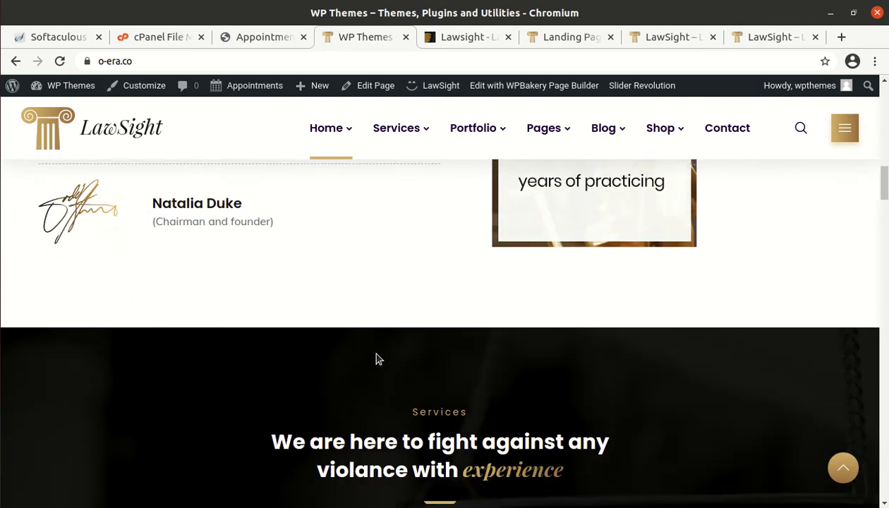
Step: Examine the Services grid and the testimonial carousel on the live home page
{"action": "scroll", "coordinate": [375, 354], "scroll_direction": "down", "scroll_amount": 4}
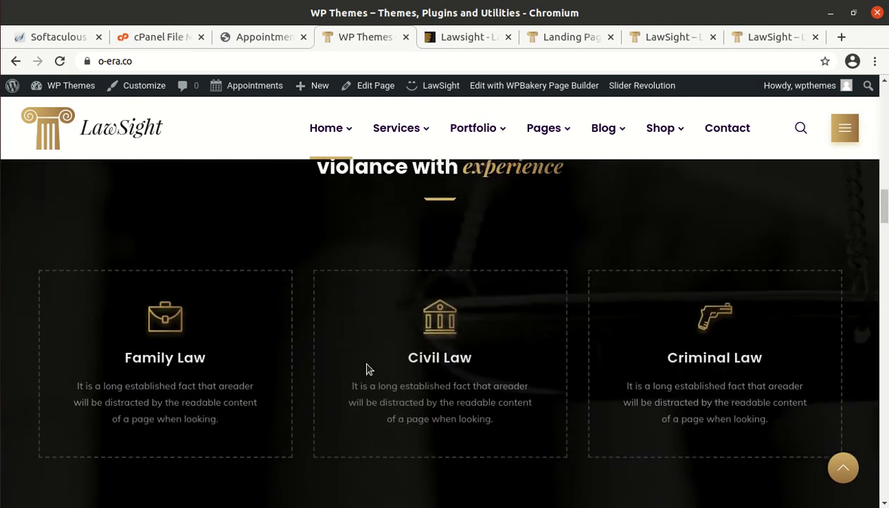
{"action": "scroll", "coordinate": [709, 321], "scroll_direction": "down", "scroll_amount": 2}
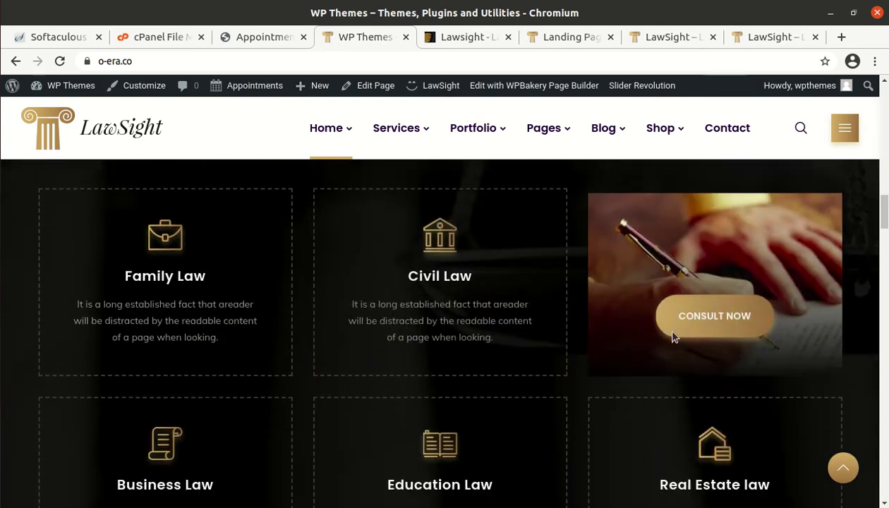
{"action": "scroll", "coordinate": [438, 402], "scroll_direction": "down", "scroll_amount": 2}
{"action": "scroll", "coordinate": [627, 379], "scroll_direction": "down", "scroll_amount": 2}
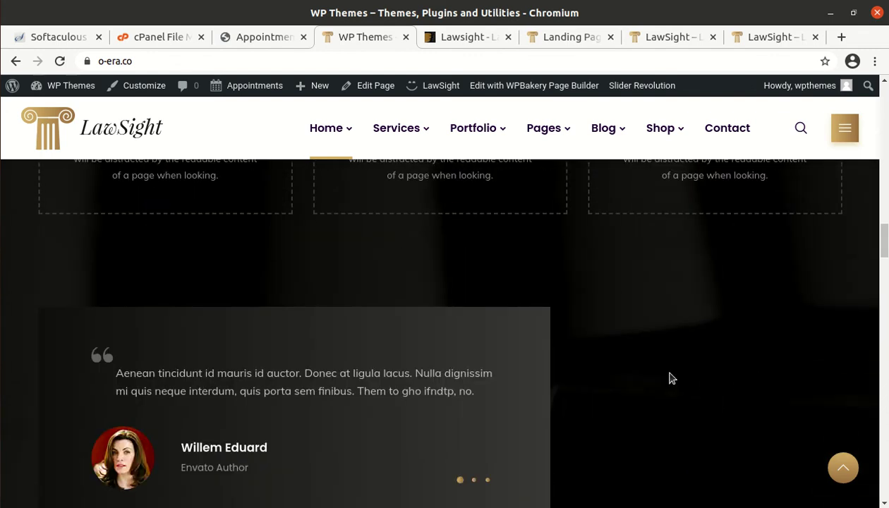
{"action": "scroll", "coordinate": [515, 385], "scroll_direction": "down", "scroll_amount": 2}
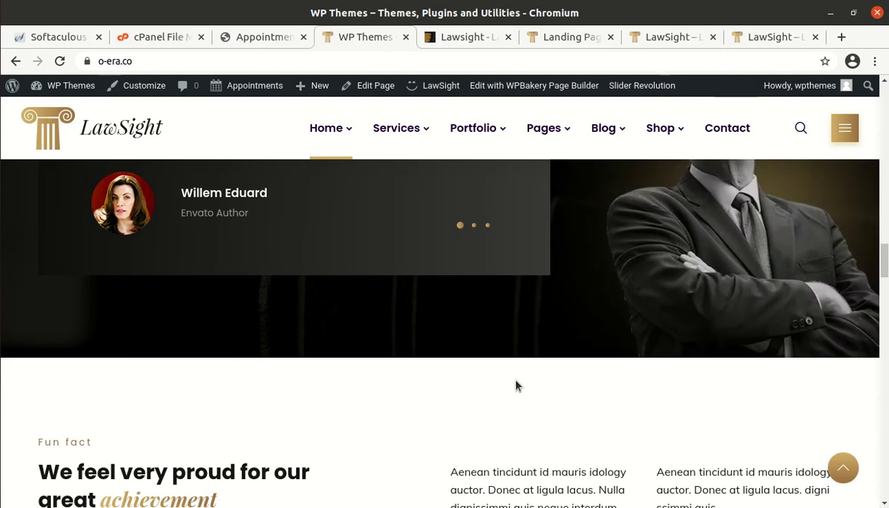
Step: Examine the Fun fact counters and the expert team member carousel on the live home page
{"action": "scroll", "coordinate": [516, 385], "scroll_direction": "down", "scroll_amount": 2}
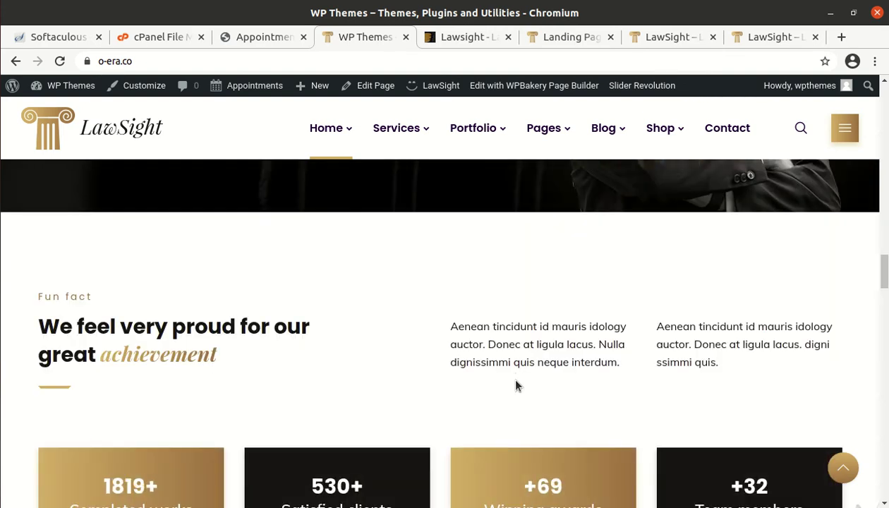
{"action": "scroll", "coordinate": [516, 385], "scroll_direction": "down", "scroll_amount": 4}
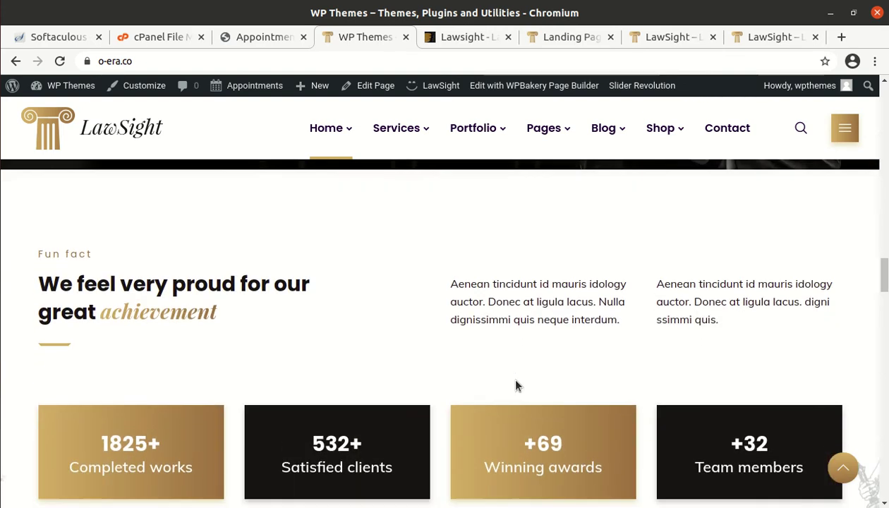
{"action": "scroll", "coordinate": [436, 362], "scroll_direction": "down", "scroll_amount": 5}
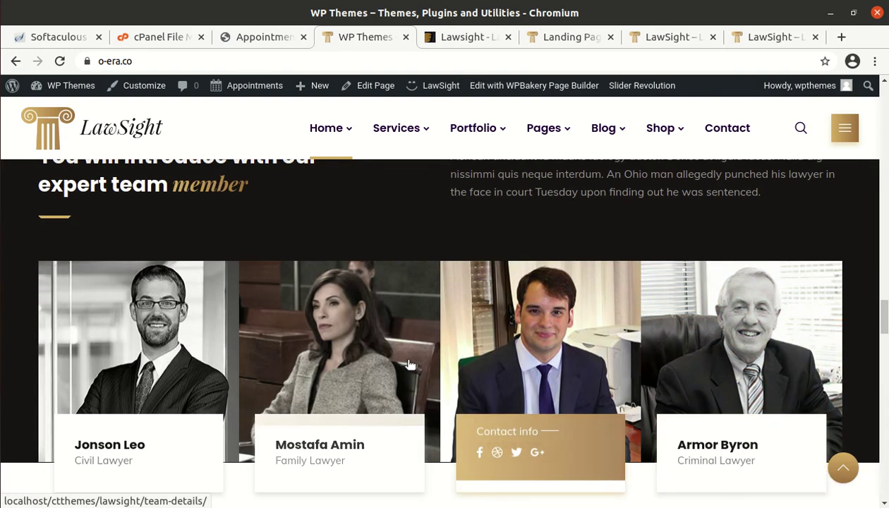
{"action": "scroll", "coordinate": [555, 396], "scroll_direction": "down", "scroll_amount": 3}
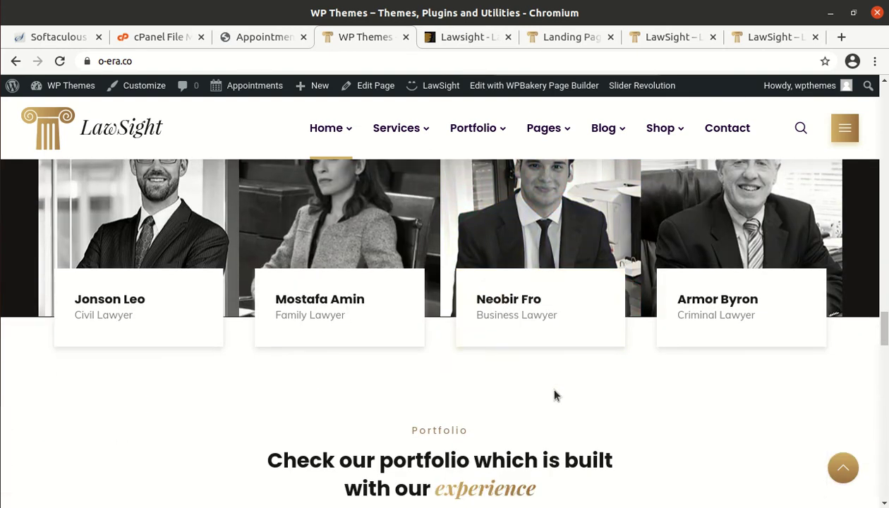
{"action": "scroll", "coordinate": [554, 396], "scroll_direction": "up", "scroll_amount": 2}
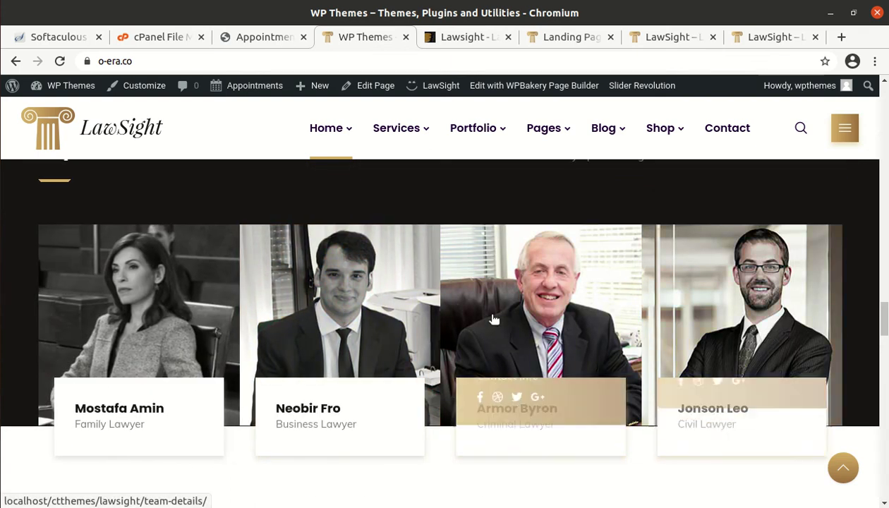